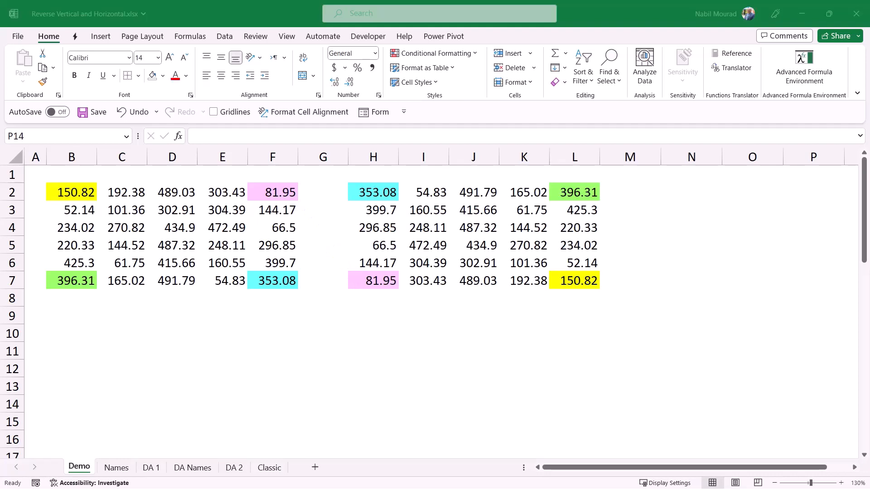
# - Go to the DA 1 sheet and enter =TOCOL(B2:F7) in cell H2 to stack the table into one column
pyautogui.hotkey('ctrl', 'pagedown')
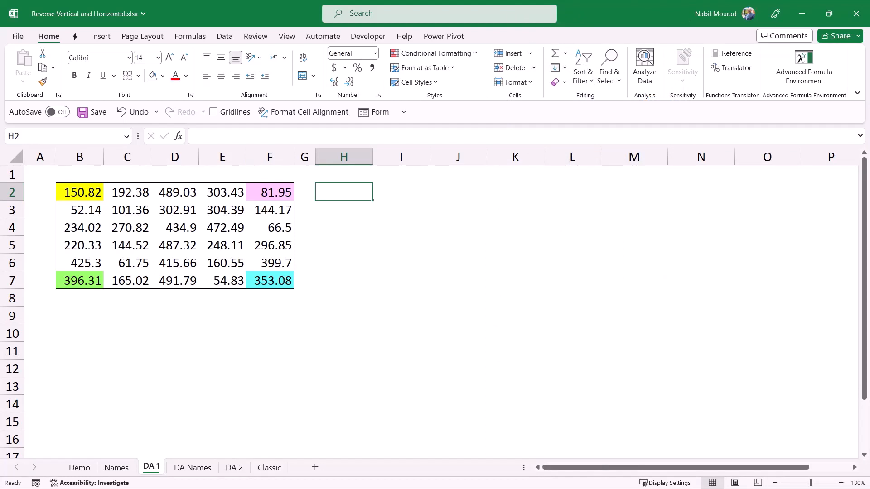
pyautogui.write('=tocol')
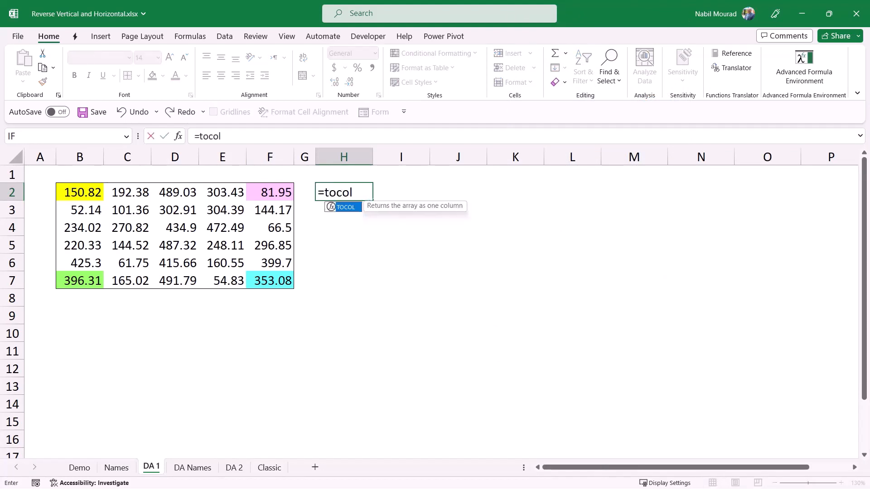
pyautogui.press('Tab')
pyautogui.moveTo(79, 192); pyautogui.dragTo(292, 287)
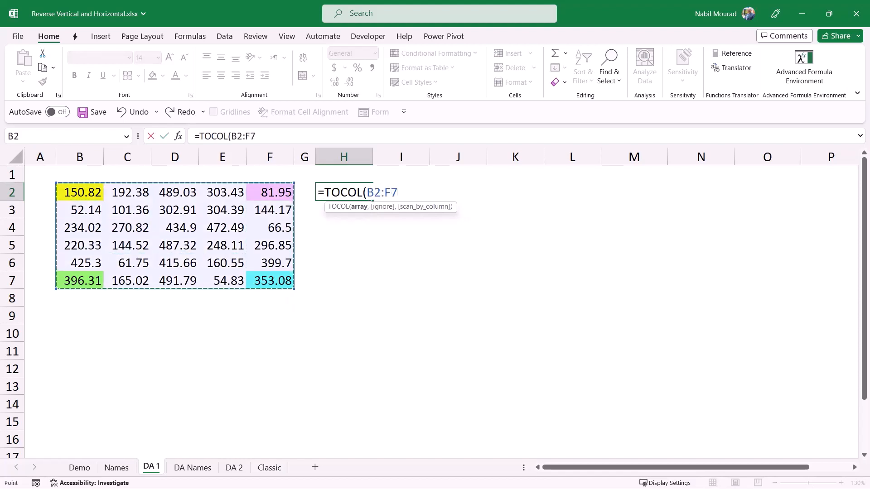
pyautogui.write(')')
pyautogui.press('Return')
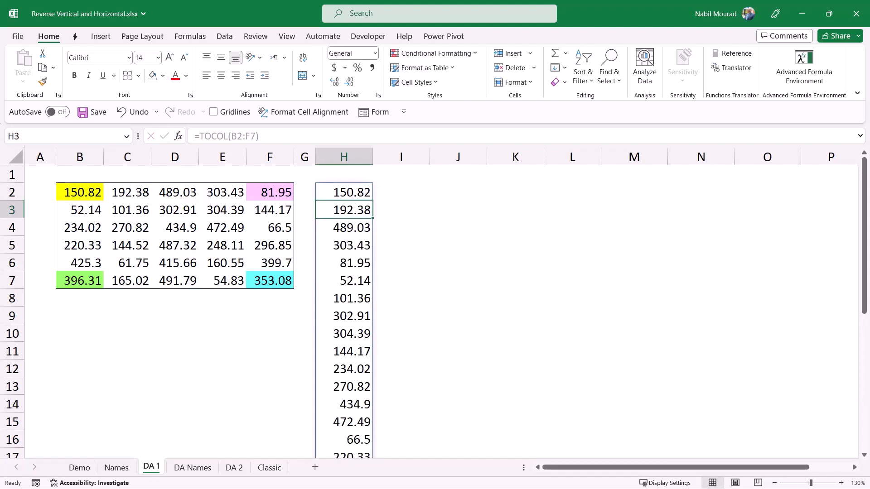
# - Enter =SEQUENCE(COUNTA(B2:F7),,COUNTA(B2:F7),-1) in cell I2 to generate a descending list of position numbers
pyautogui.click(400, 192)
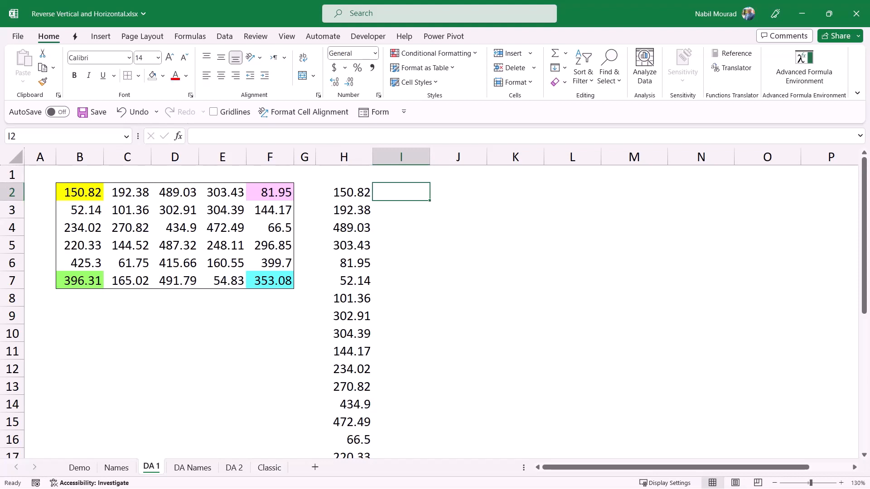
pyautogui.write('=seq')
pyautogui.press('Tab')
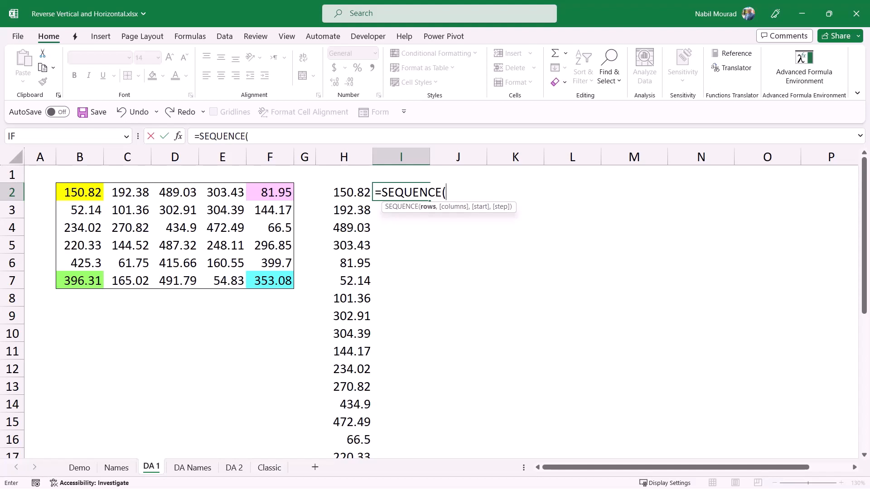
pyautogui.write('counta')
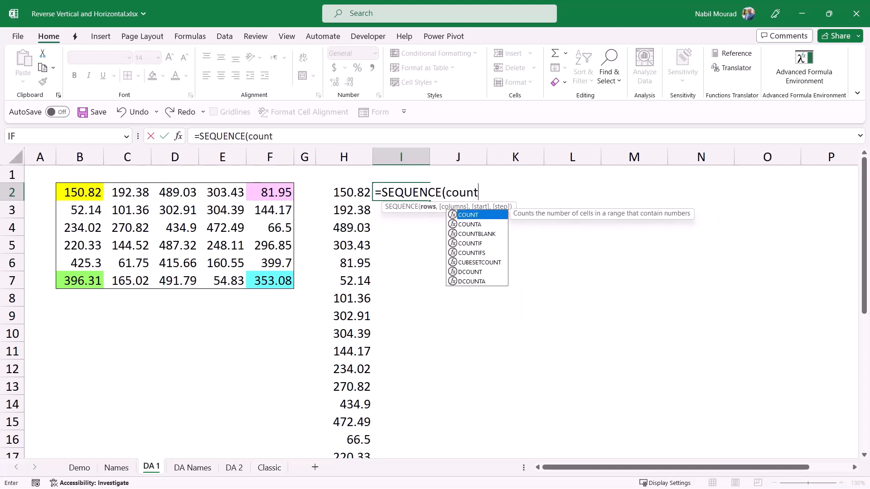
pyautogui.press('Tab')
pyautogui.moveTo(80, 192); pyautogui.dragTo(270, 280)
pyautogui.write(')')
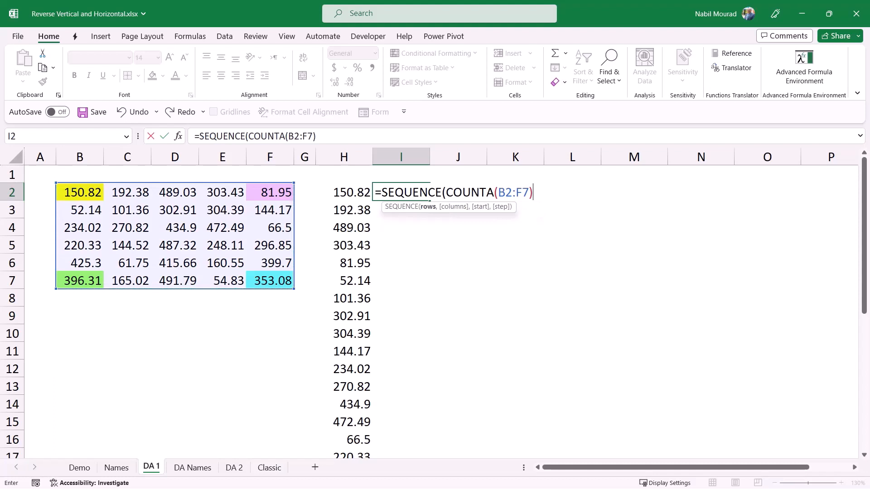
pyautogui.write(',,')
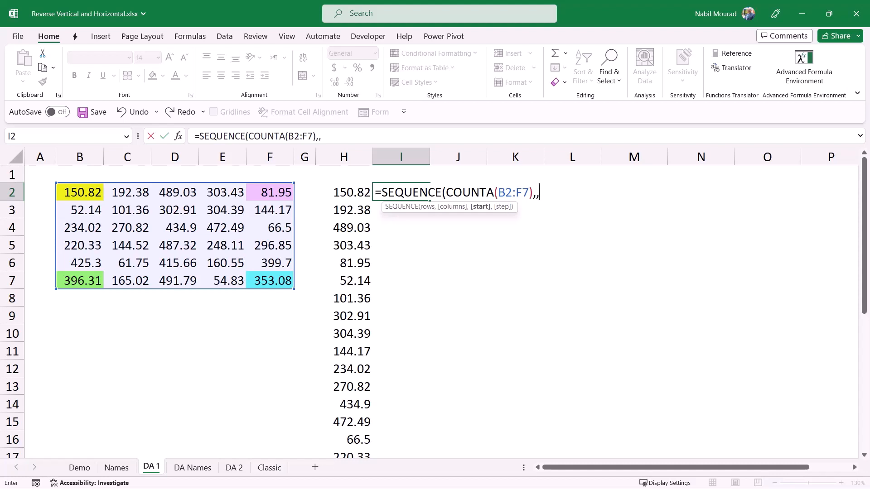
pyautogui.write('COUNTA(B2:F7')
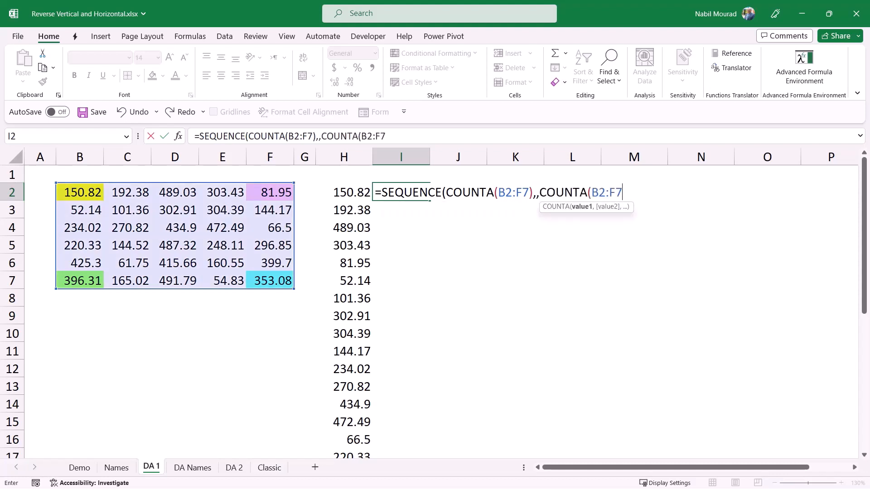
pyautogui.write('),')
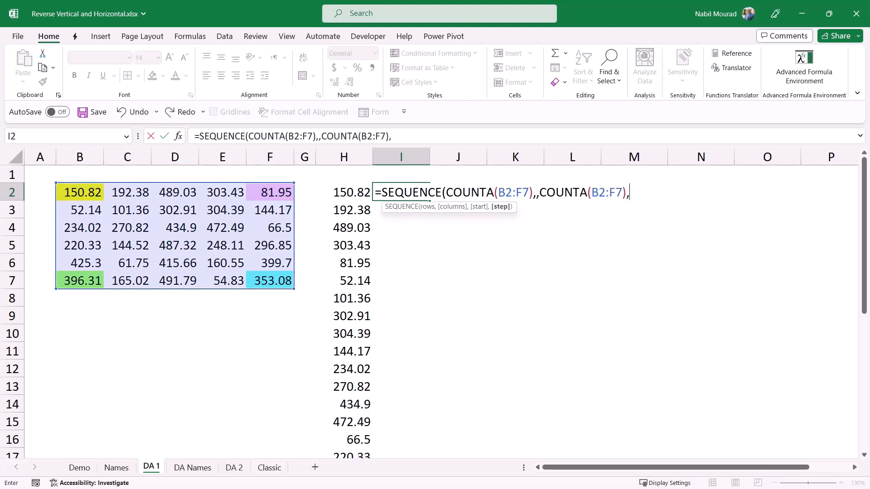
pyautogui.write('-1)')
pyautogui.press('Return')
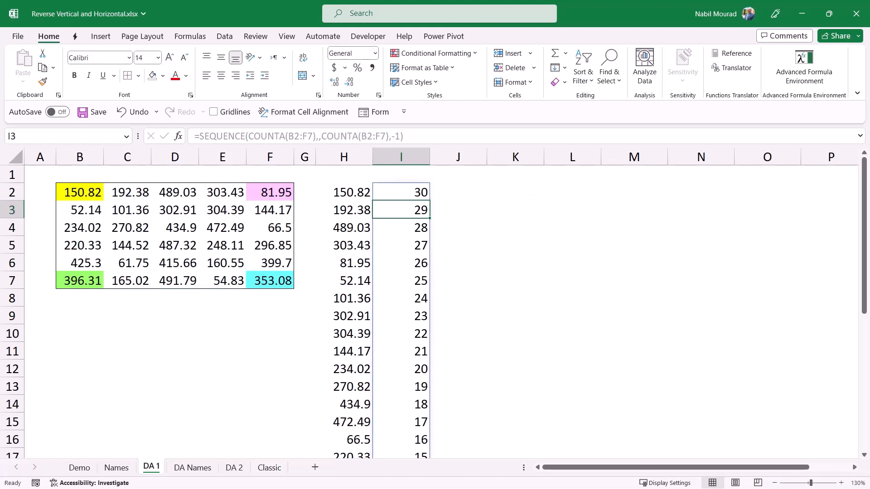
# - Enter =INDEX(H2#,I2#) in cell J2 to return the stacked values in reverse order
pyautogui.click(458, 192)
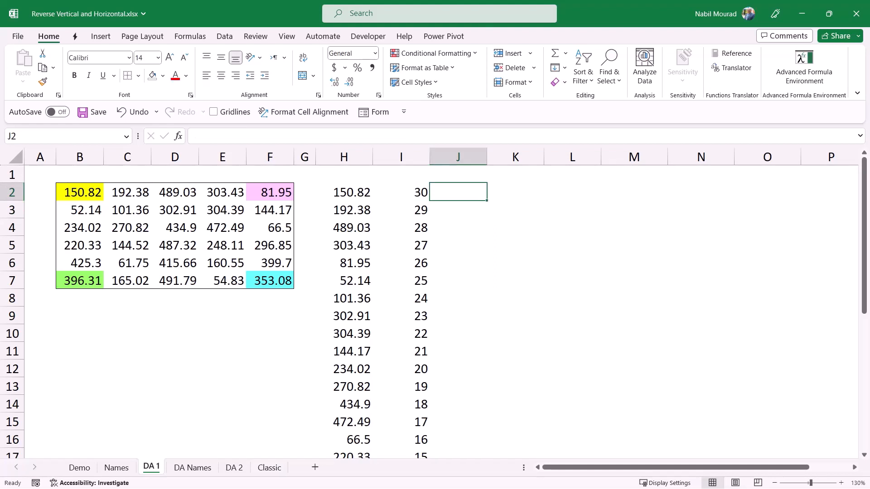
pyautogui.write('=inde')
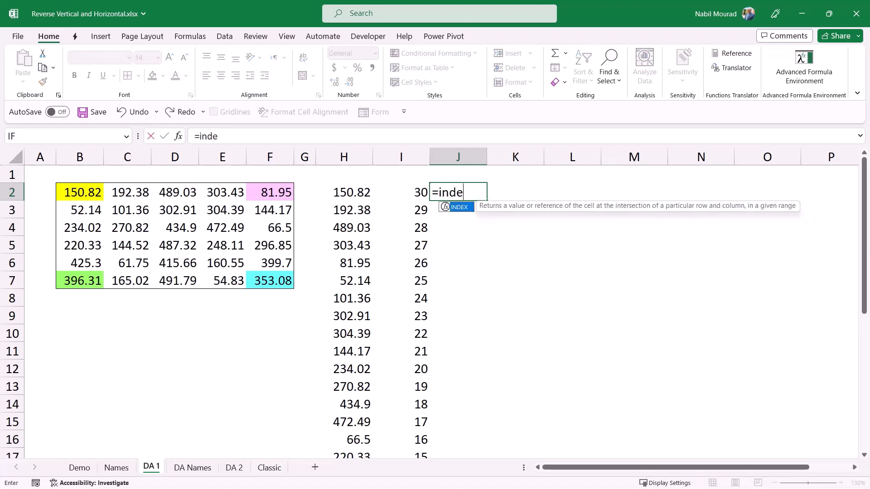
pyautogui.press('Tab')
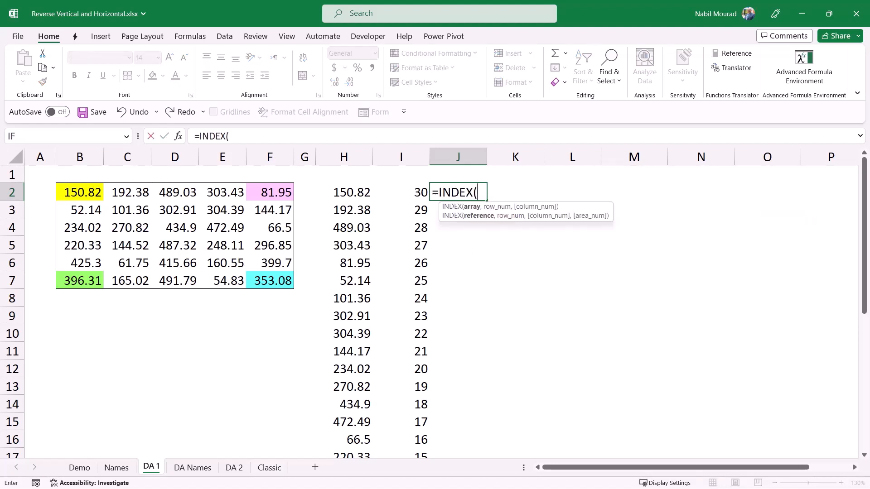
pyautogui.click(344, 192)
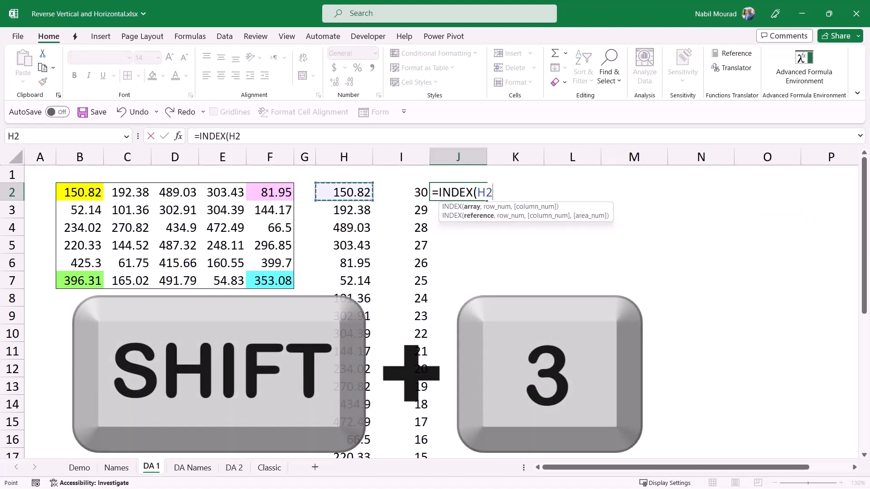
pyautogui.write('#')
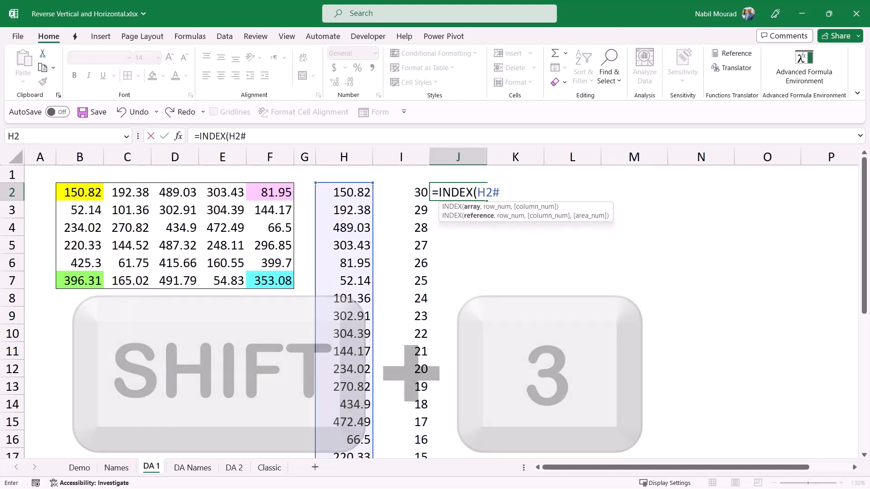
pyautogui.write(',')
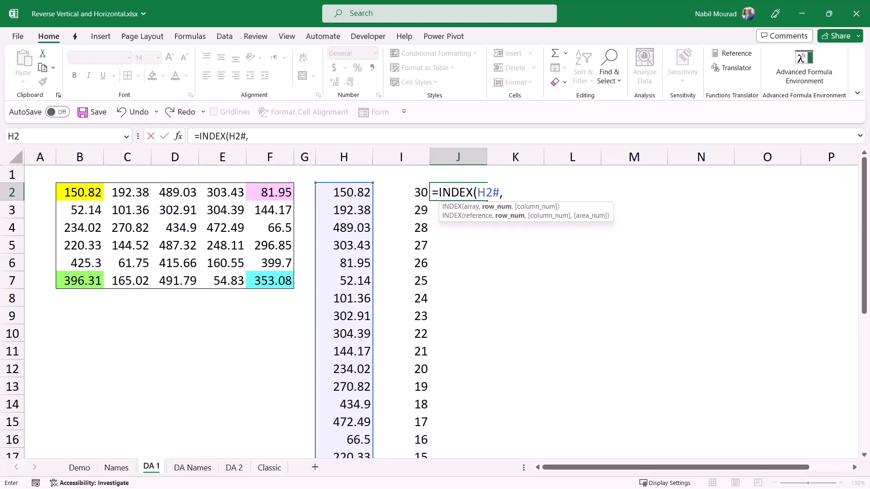
pyautogui.press('Left')
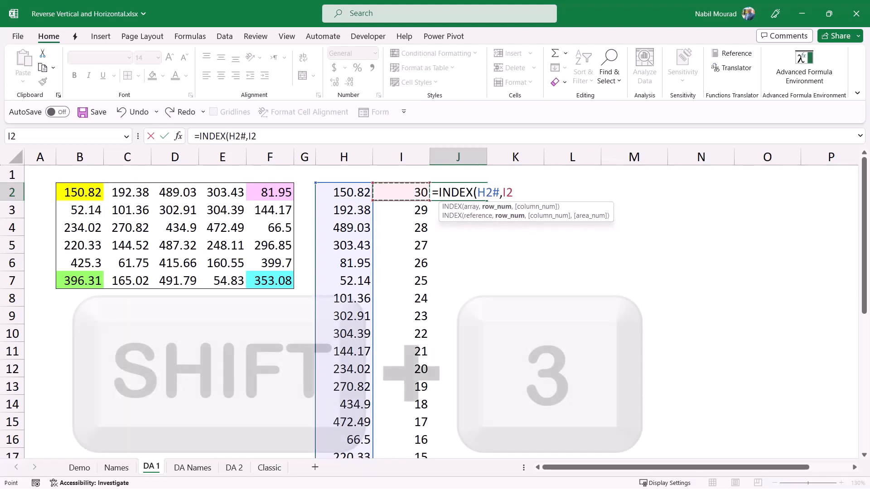
pyautogui.write('#')
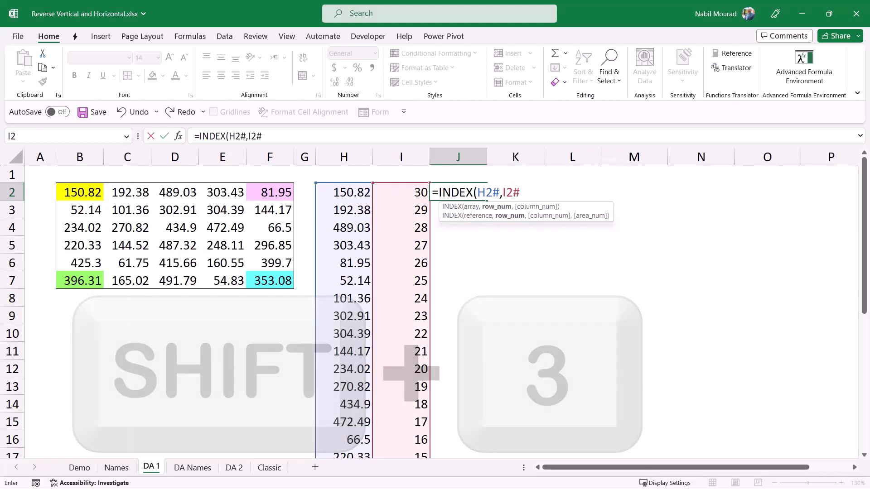
pyautogui.write(')')
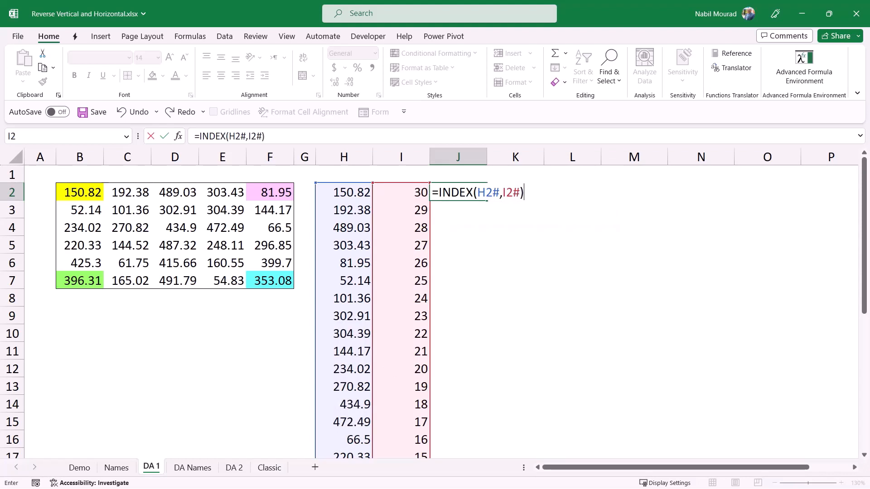
pyautogui.press('Return')
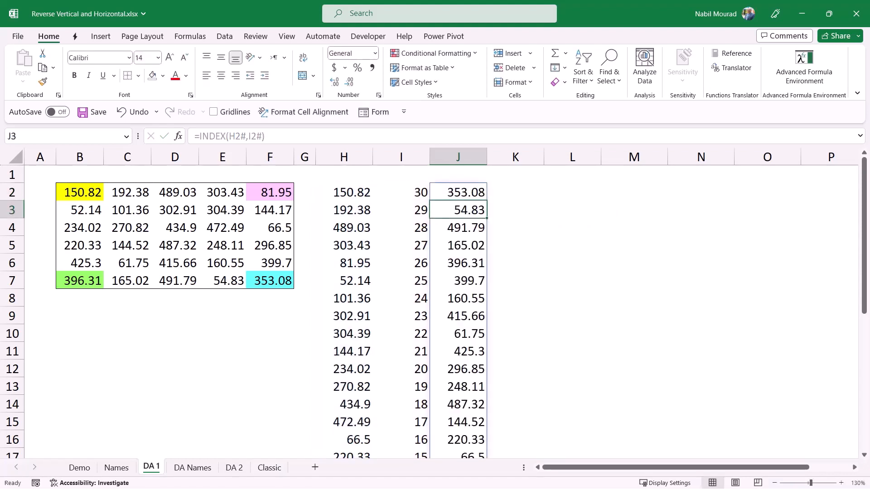
# - Enter =WRAPROWS(J2#,5) in cell K2 to wrap the reversed column into rows of five values
pyautogui.click(515, 192)
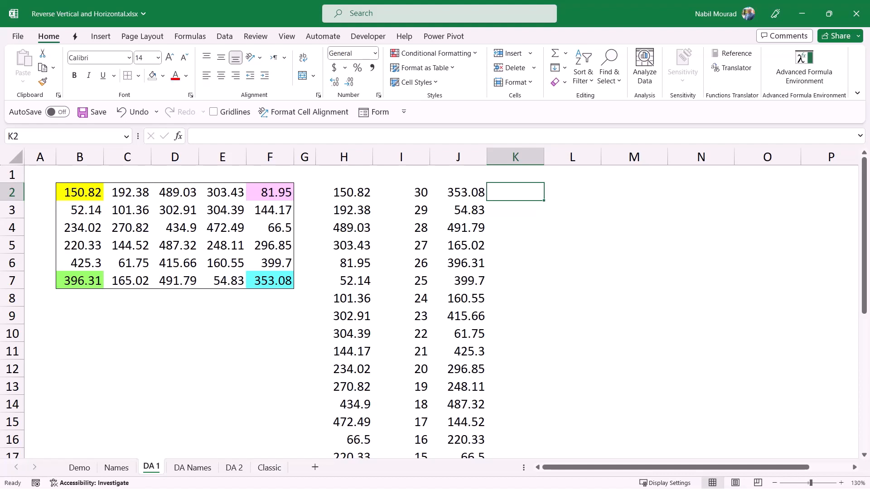
pyautogui.write('=WRAPROWS(')
pyautogui.press('Left')
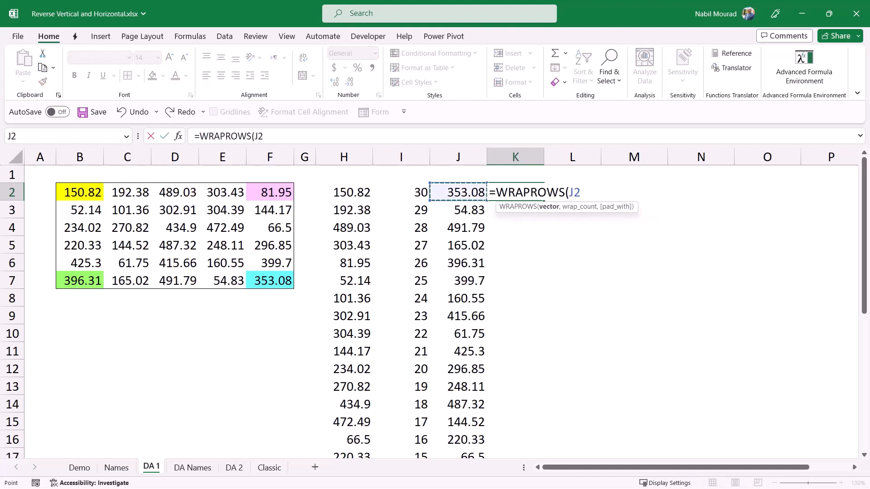
pyautogui.write('#')
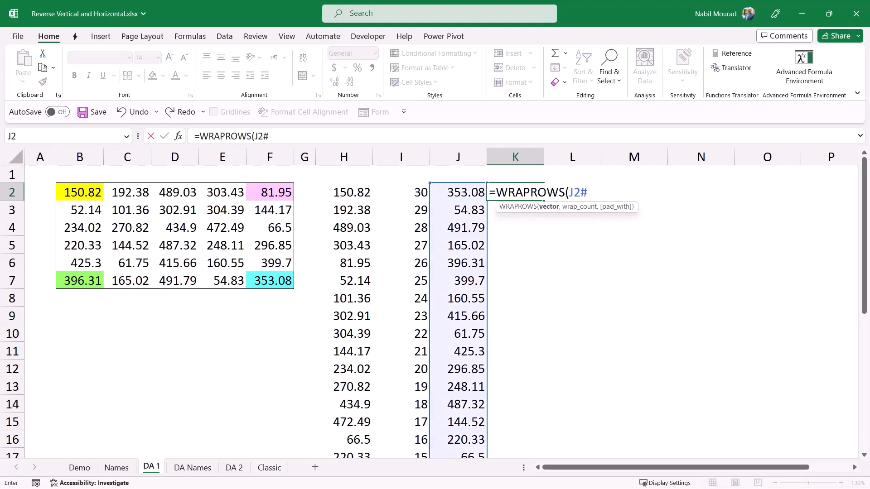
pyautogui.write(',')
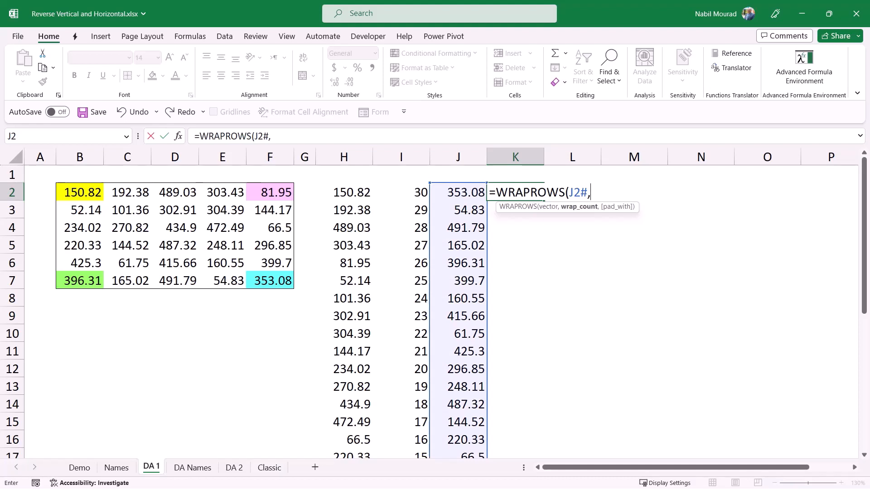
pyautogui.write('5)')
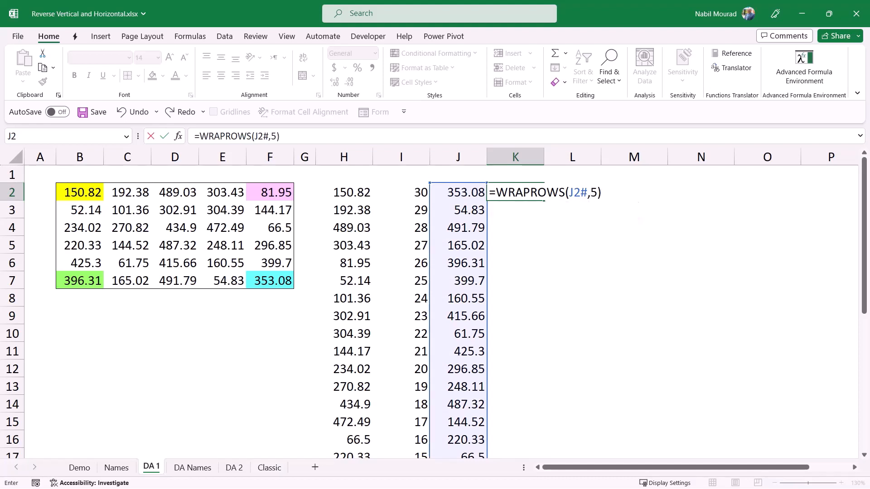
pyautogui.press('Return')
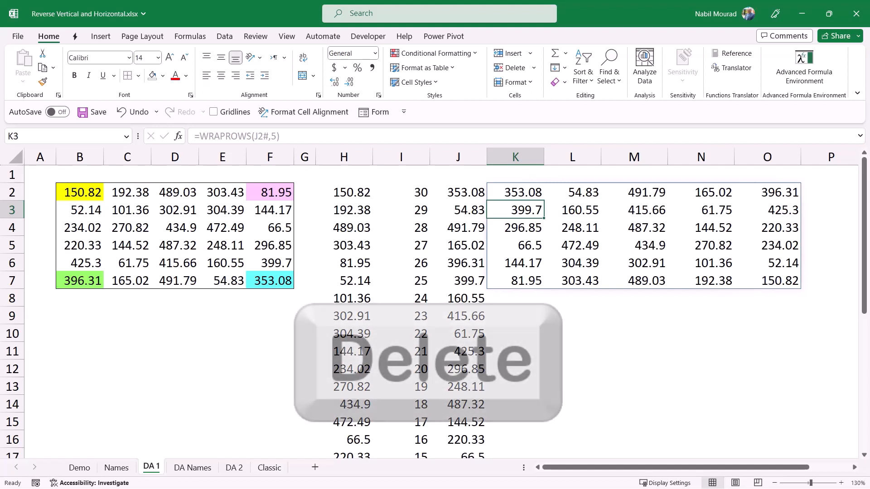
# - Clear the helper formulas in cells H2 through K2
pyautogui.click(345, 193)
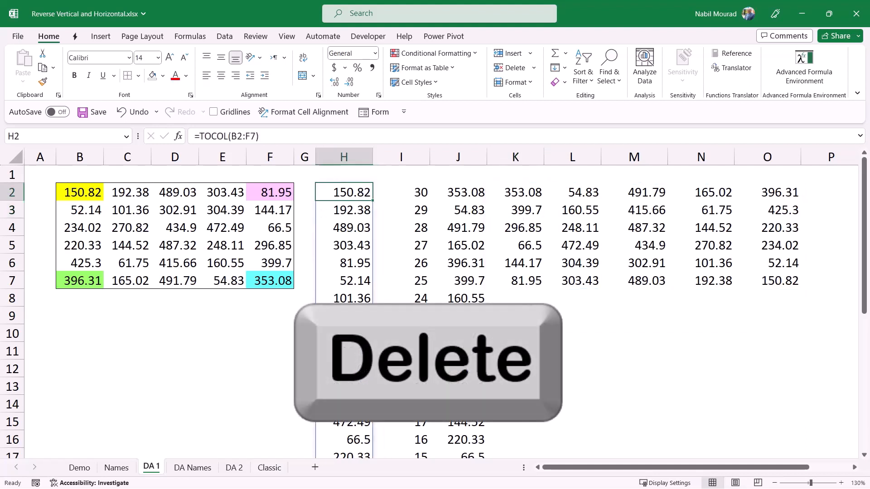
pyautogui.press('Delete')
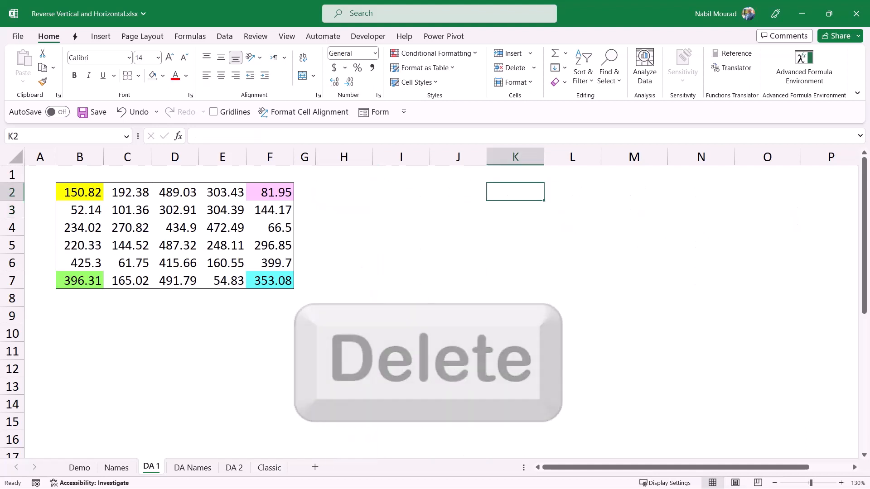
# - Begin a formula in cell H2 with =INDEX(TOCOL(B2:F7), so the stacked table serves as the array
pyautogui.click(344, 192)
pyautogui.write('=')
pyautogui.press('BackSpace')
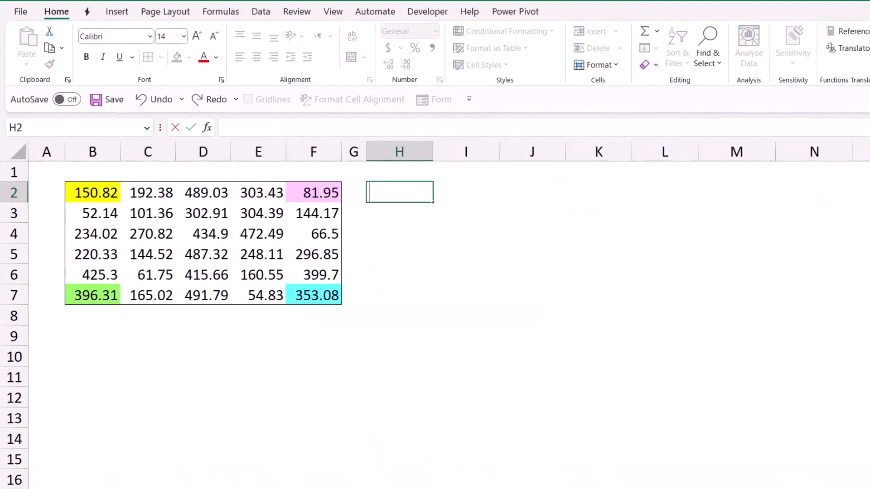
pyautogui.write('=Index')
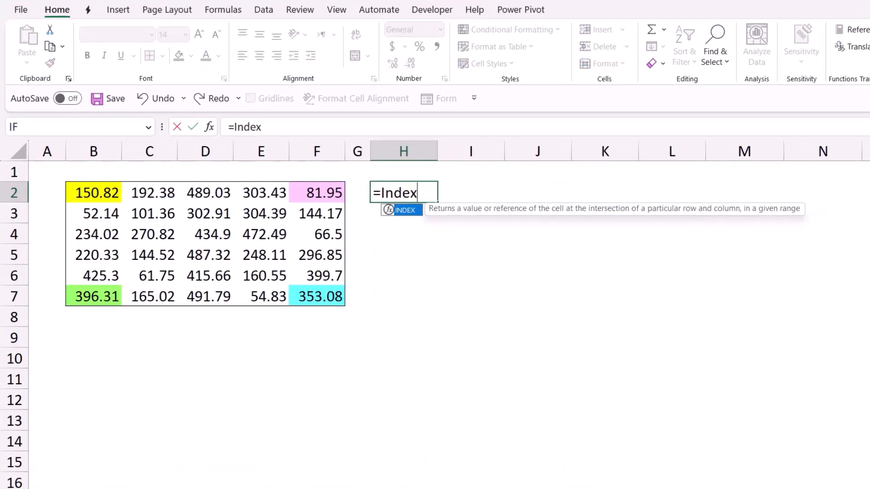
pyautogui.press('Tab')
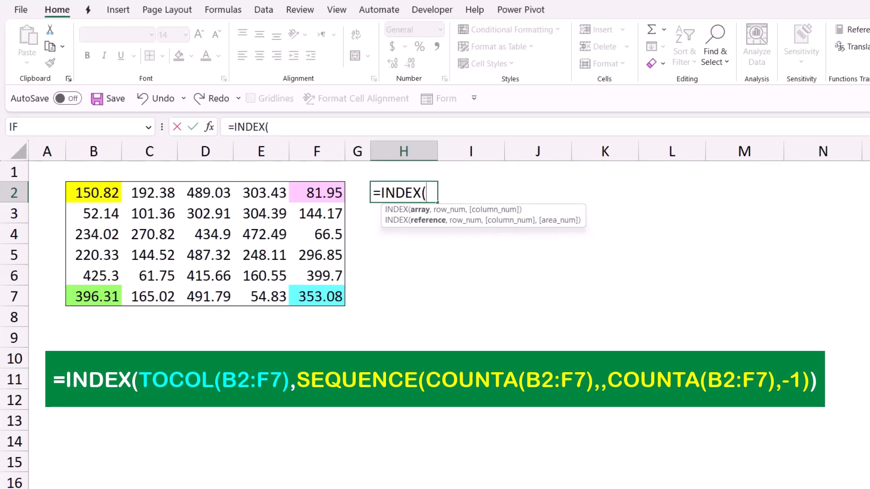
pyautogui.write('Tocol')
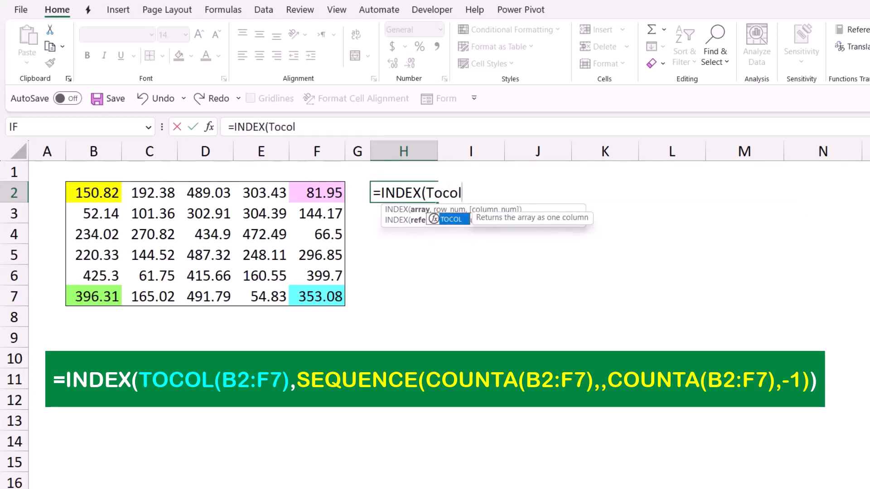
pyautogui.press('Tab')
pyautogui.moveTo(93, 193); pyautogui.dragTo(335, 296)
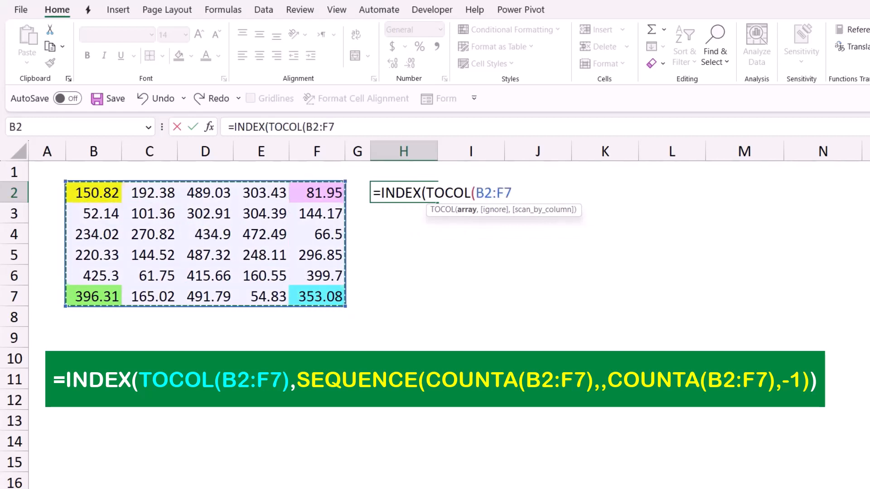
pyautogui.write('),')
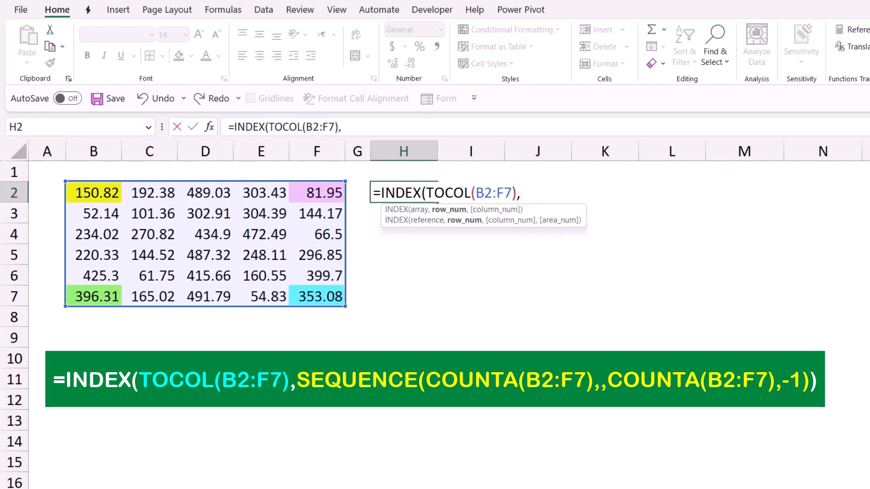
# - Complete the H2 formula with SEQUENCE(COUNTA(B2:F7),,COUNTA(B2:F7),-1)) as the row number argument and commit it
pyautogui.write('Sequenc')
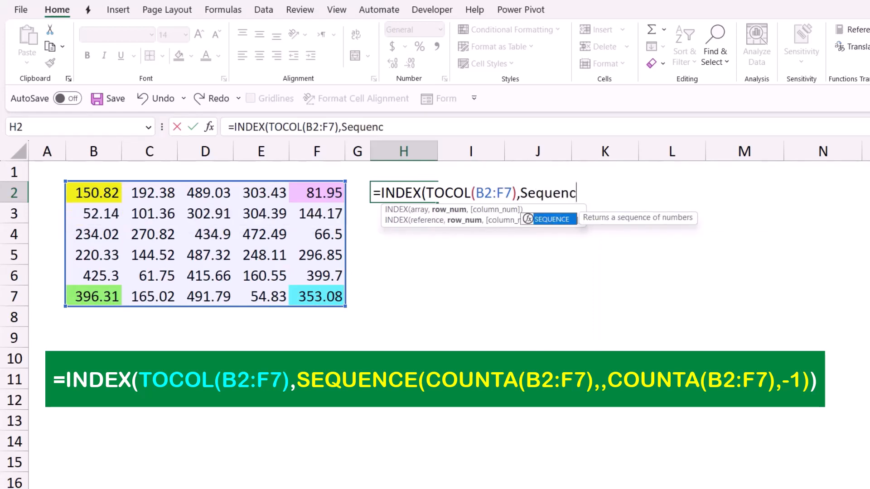
pyautogui.press('Tab')
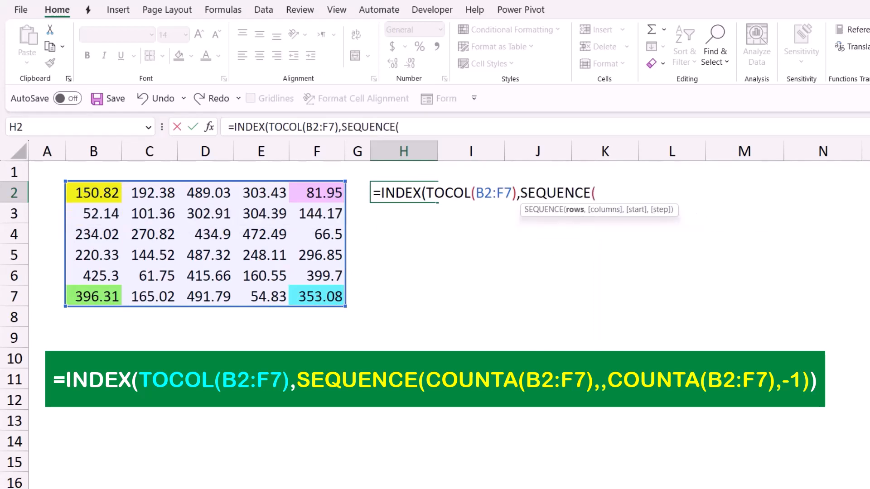
pyautogui.write('Counta')
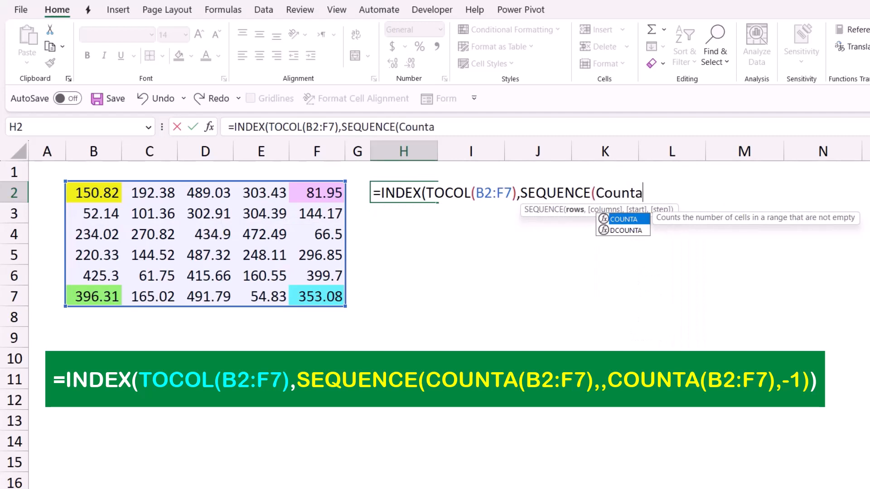
pyautogui.press('Tab')
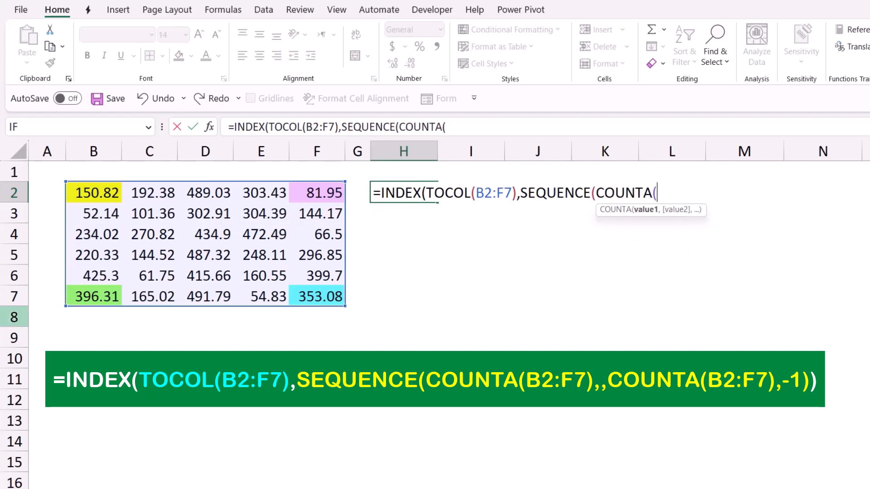
pyautogui.moveTo(94, 193); pyautogui.dragTo(317, 297)
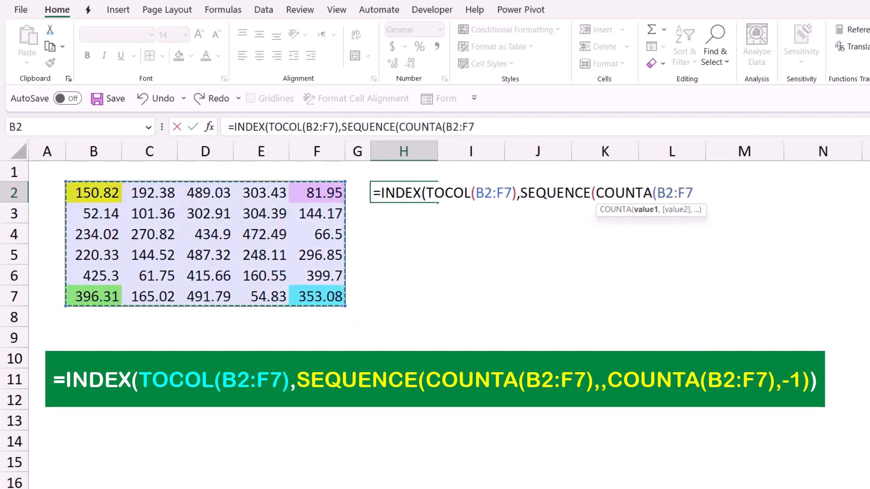
pyautogui.write(')')
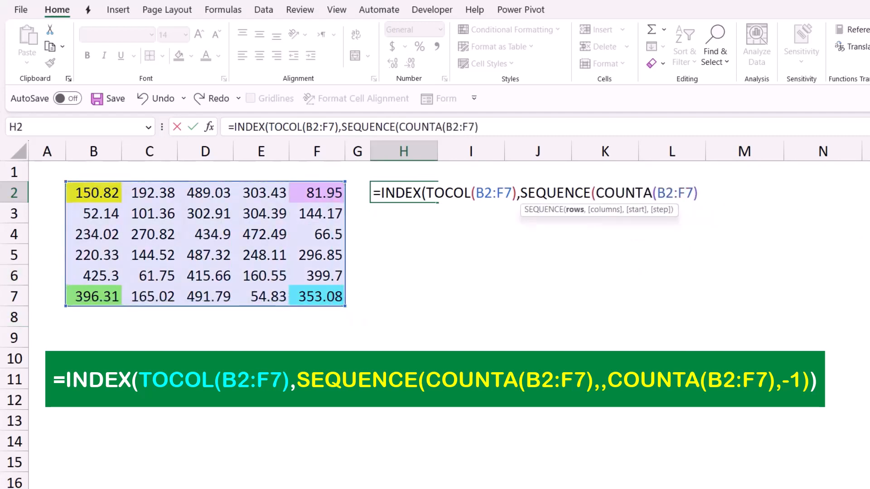
pyautogui.write(',')
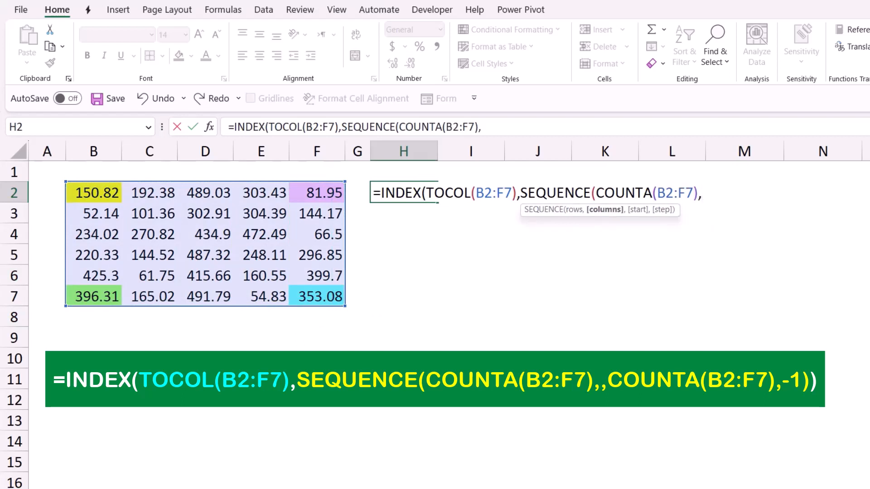
pyautogui.write(',Counta(B2:F7)')
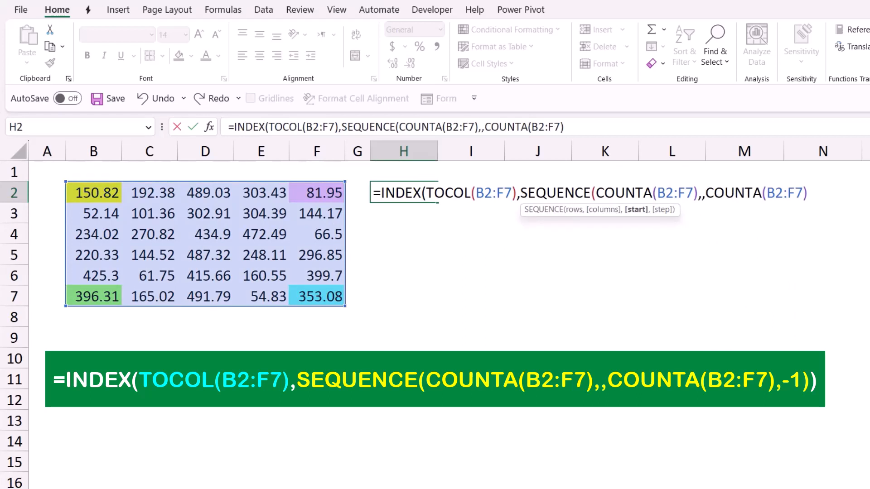
pyautogui.write(',-1)')
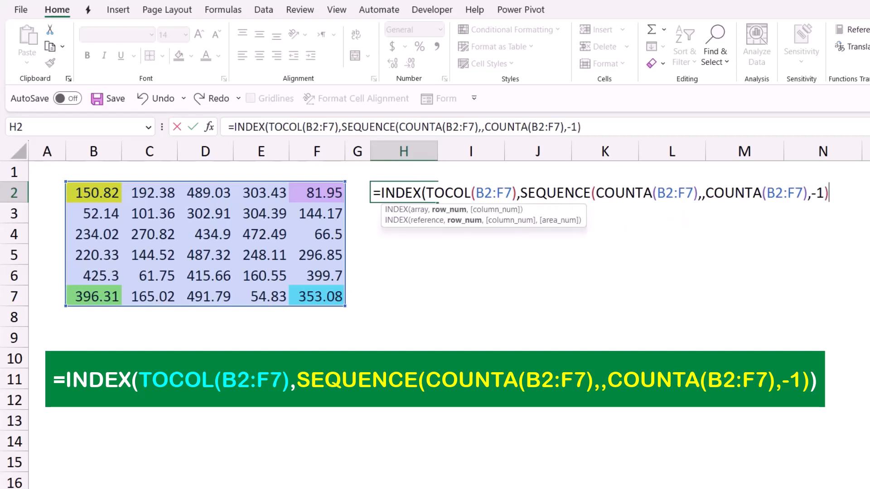
pyautogui.write(')')
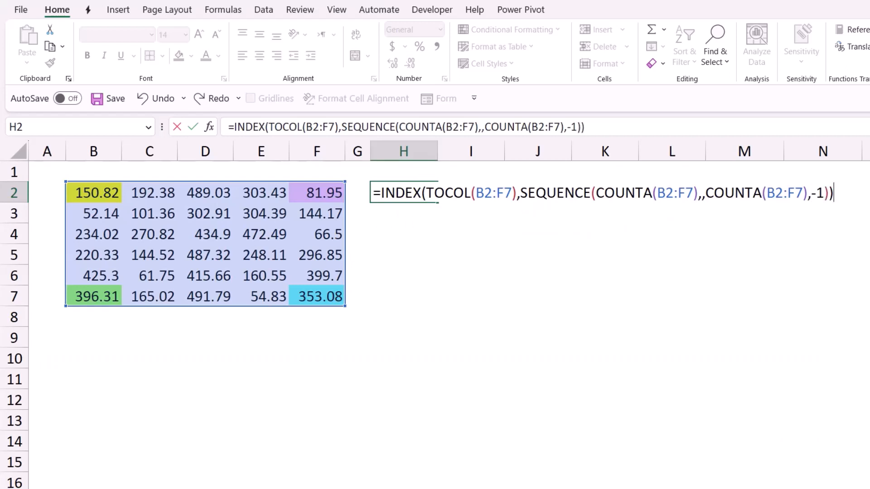
pyautogui.press('Return')
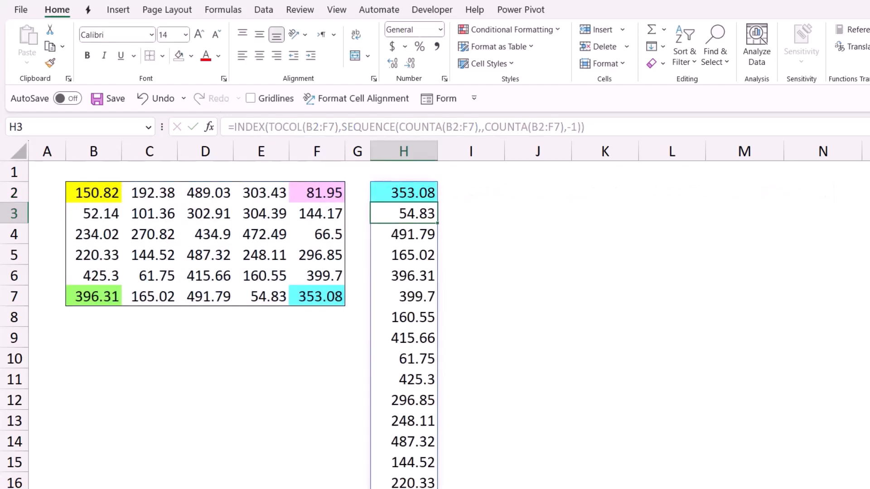
# - Enclose the existing H2 INDEX formula in WRAPROWS with a wrap count of 5
pyautogui.press('Up')
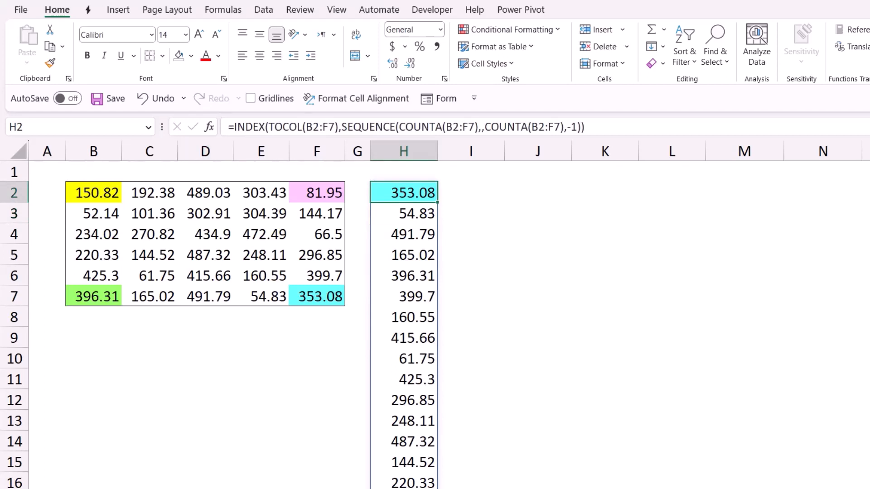
pyautogui.click(234, 127)
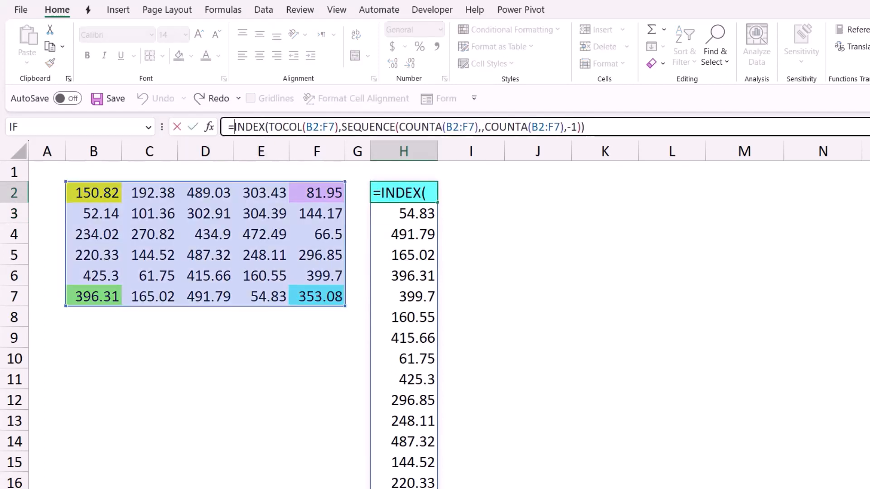
pyautogui.write('wrapr')
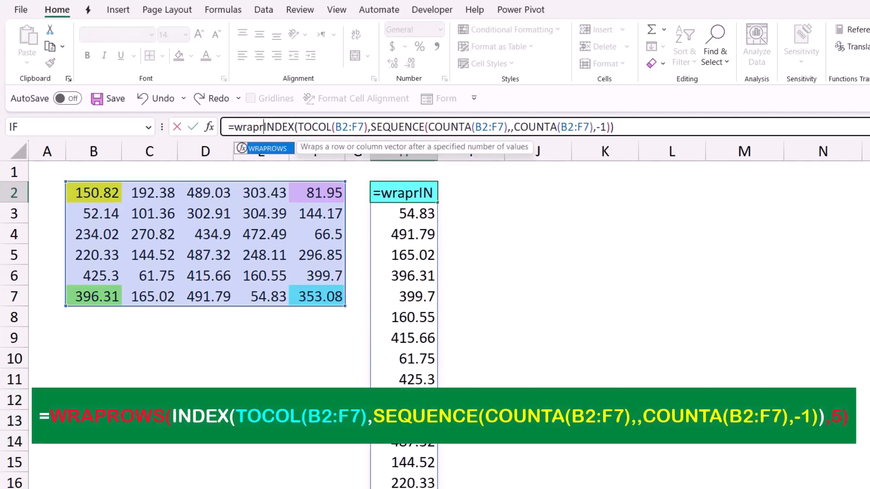
pyautogui.press('Tab')
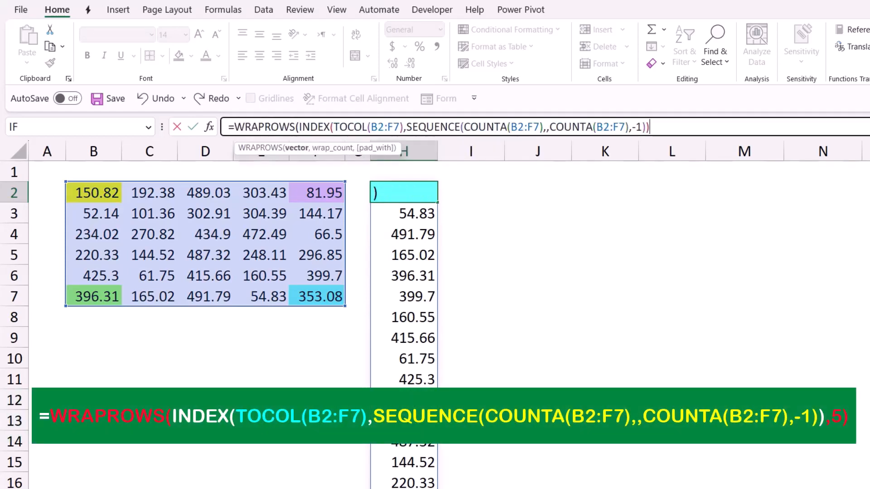
pyautogui.write(',')
pyautogui.write('5)')
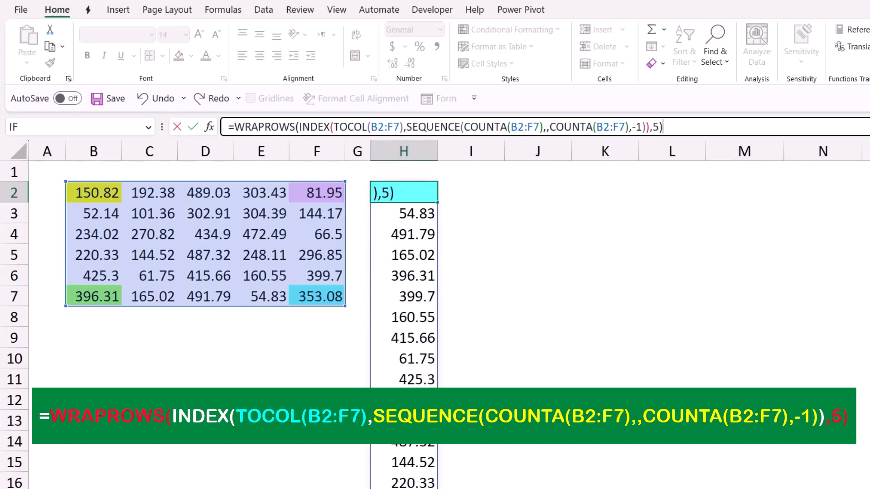
pyautogui.press('Return')
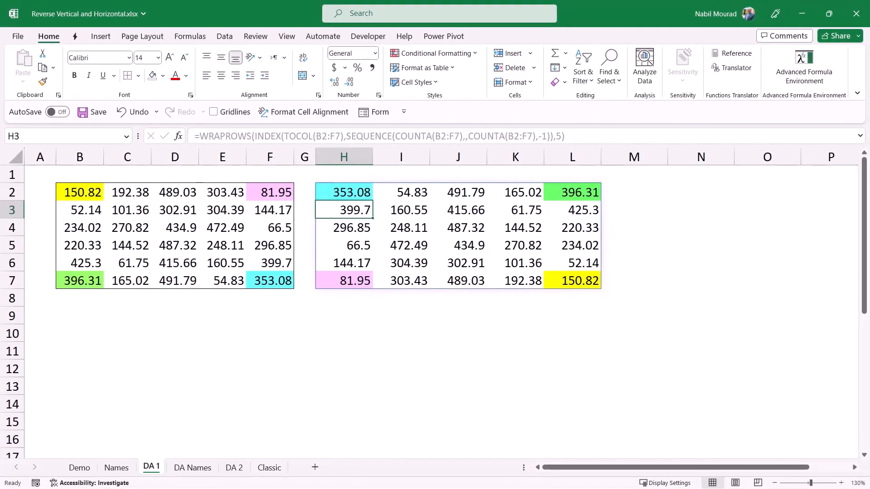
# - Expand the formula bar and put LET(A,B2:F7, on its own line before WRAPROWS in the H2 formula
pyautogui.click(344, 192)
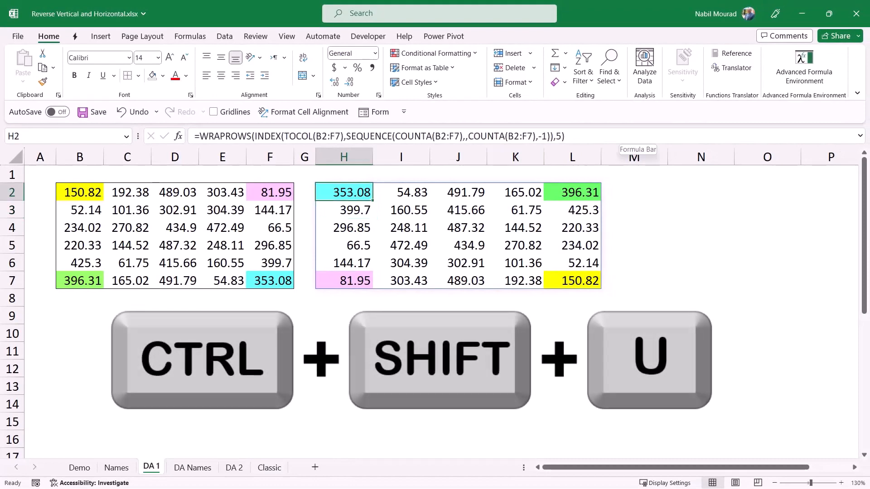
pyautogui.hotkey('ctrl', 'shift', 'u')
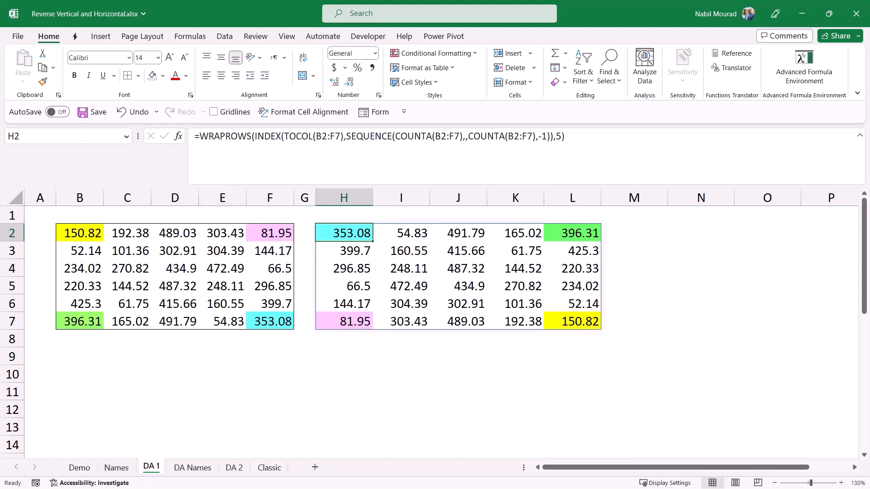
pyautogui.click(199, 136)
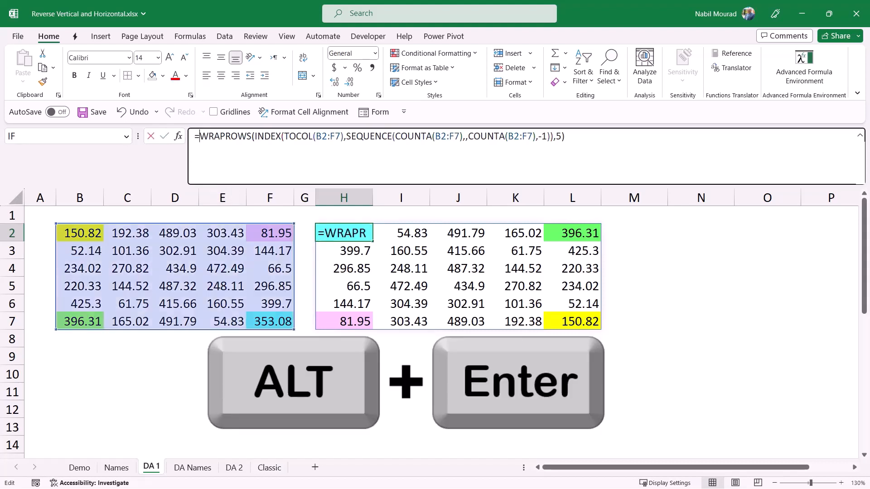
pyautogui.hotkey('alt', 'Return')
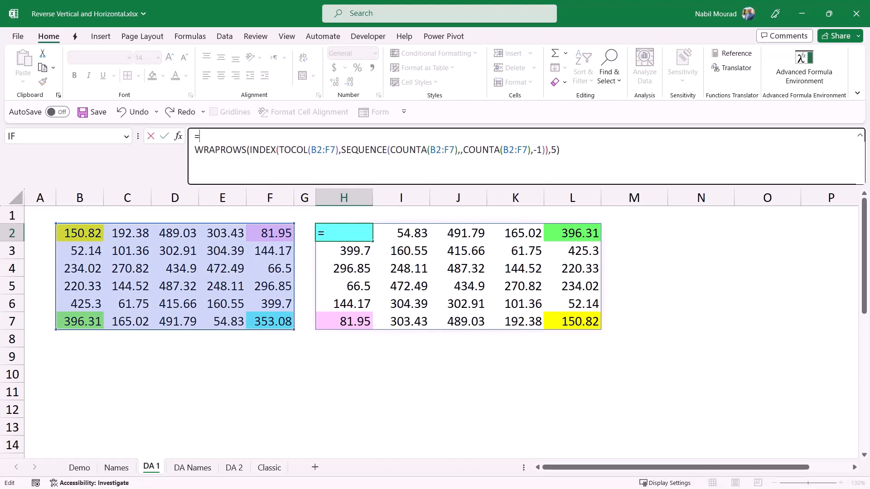
pyautogui.write('LET(')
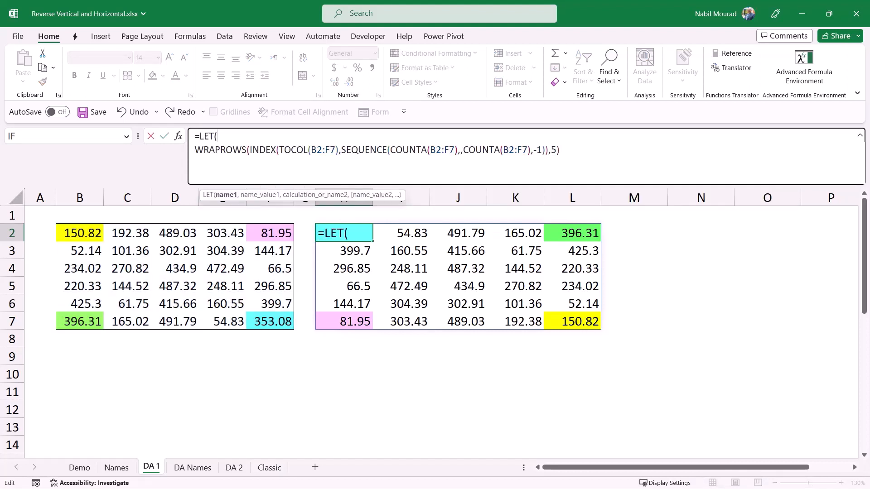
pyautogui.write('A,')
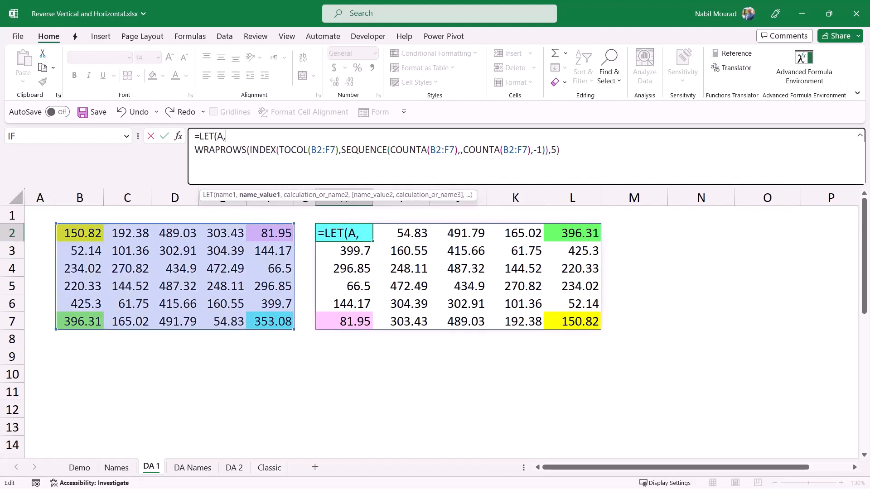
pyautogui.moveTo(72, 233); pyautogui.dragTo(293, 330)
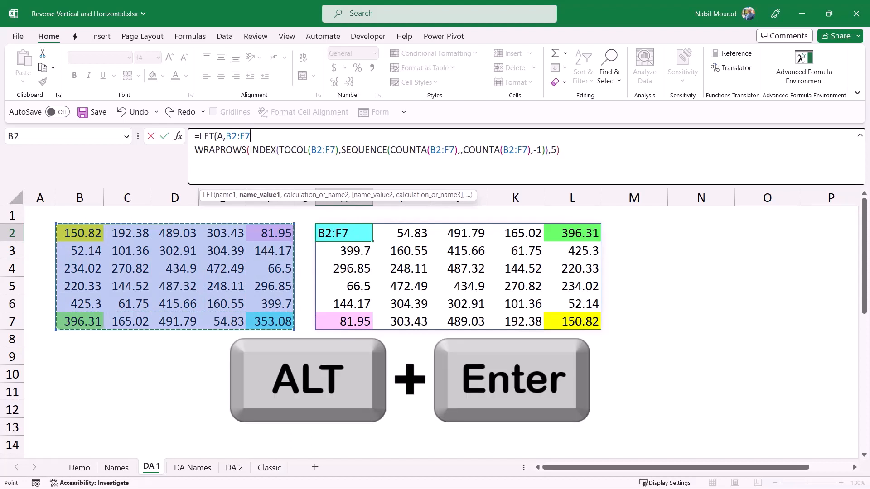
pyautogui.write(',')
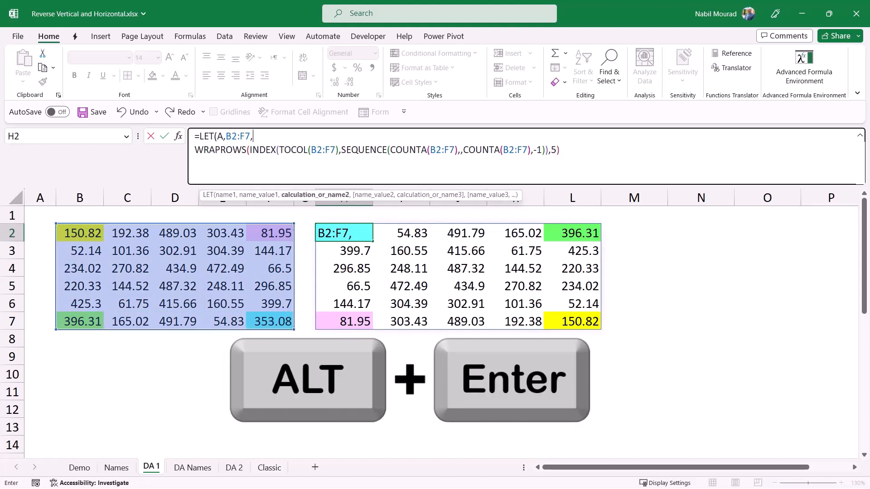
pyautogui.hotkey('alt', 'Return')
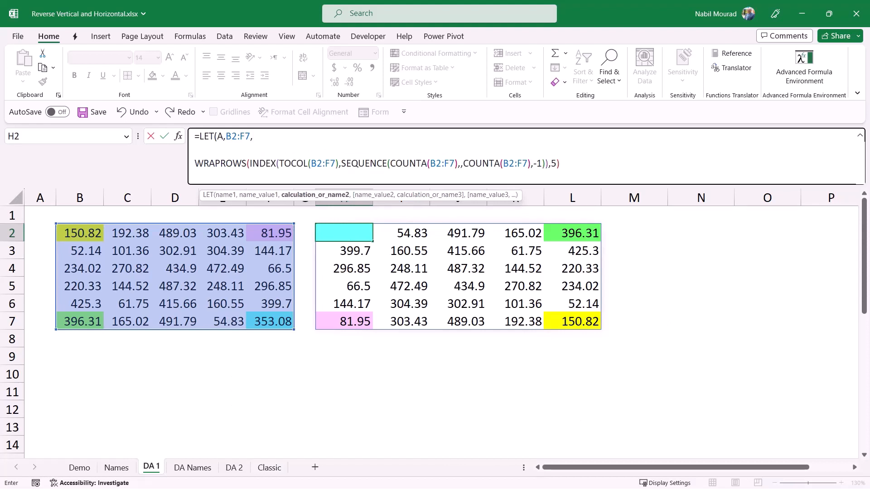
# - Add a second LET variable B defined as COUNTA(A) on the line before WRAPROWS in the H2 formula
pyautogui.write('B,')
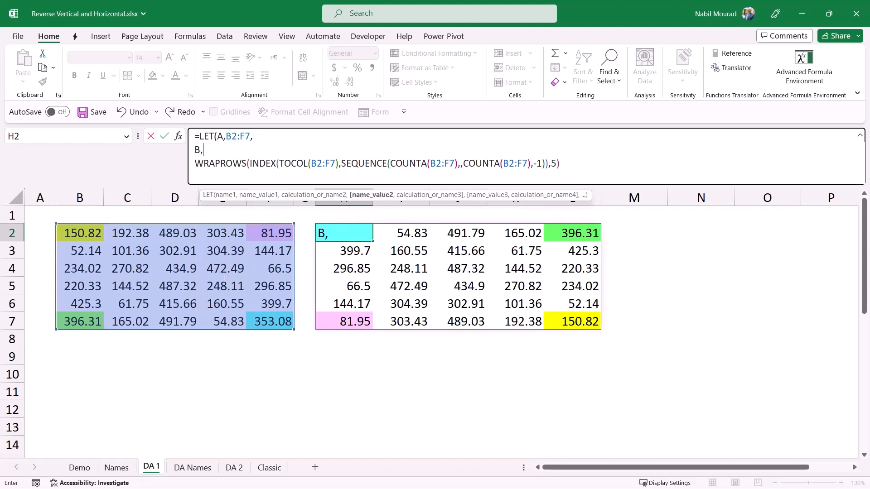
pyautogui.write('Counta')
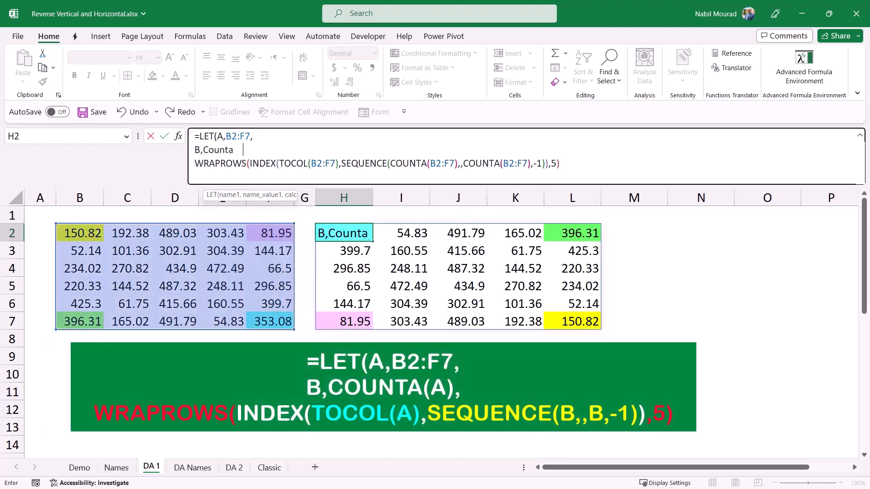
pyautogui.press('BackSpace')
pyautogui.write('(')
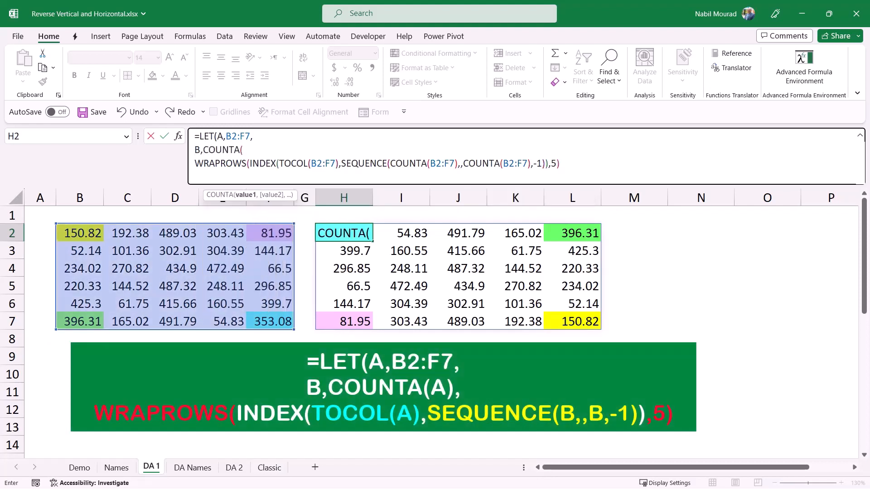
pyautogui.write('A)')
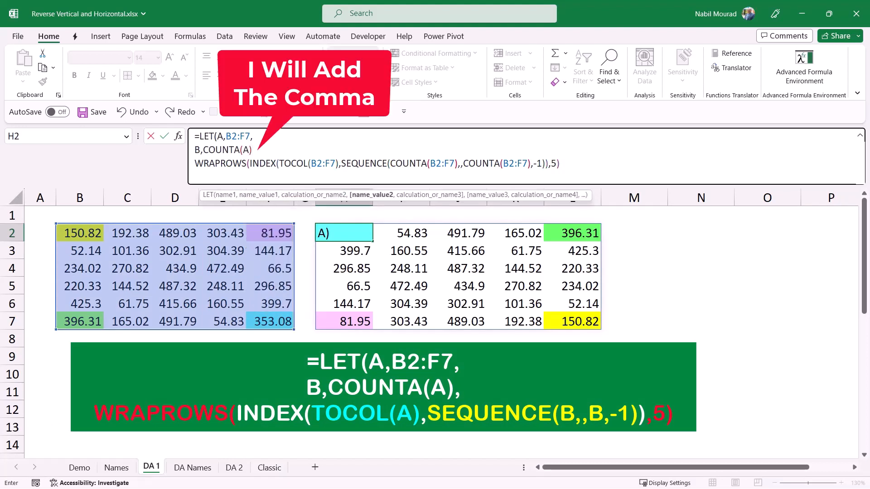
# - Replace B2:F7 inside TOCOL with A, and both COUNTA(B2:F7) arguments inside SEQUENCE with B
pyautogui.moveTo(311, 164); pyautogui.dragTo(336, 164)
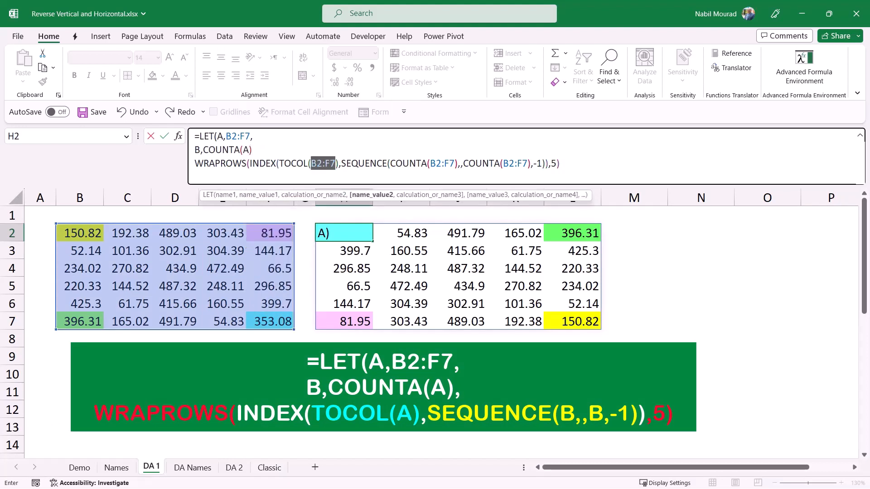
pyautogui.write('A')
pyautogui.moveTo(371, 164); pyautogui.dragTo(440, 163)
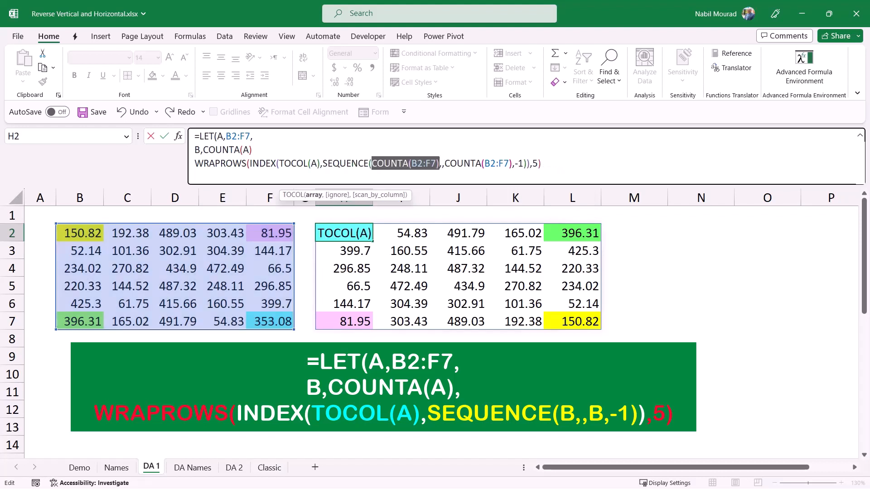
pyautogui.click(372, 164)
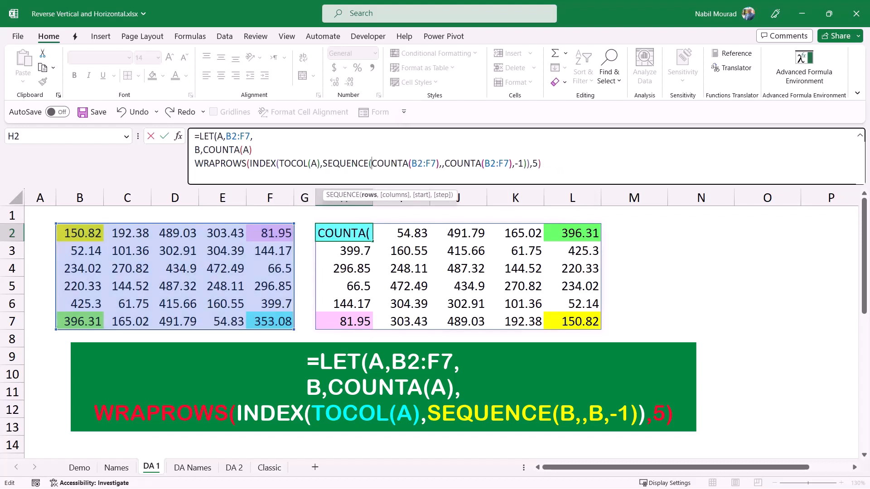
pyautogui.moveTo(371, 164); pyautogui.dragTo(440, 164)
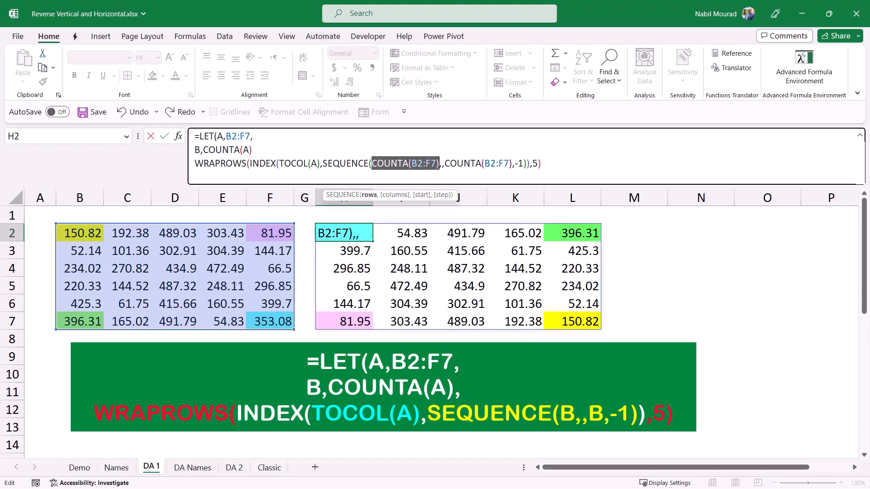
pyautogui.write('B')
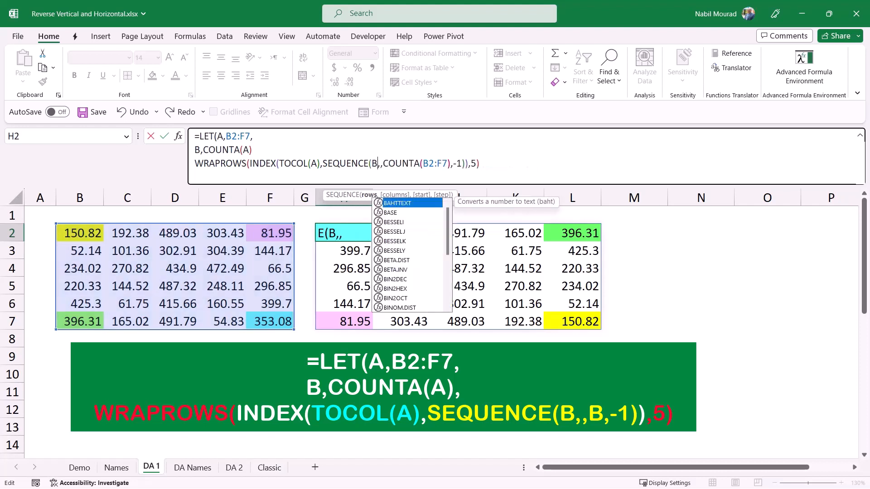
pyautogui.moveTo(383, 164); pyautogui.dragTo(451, 163)
pyautogui.write('B')
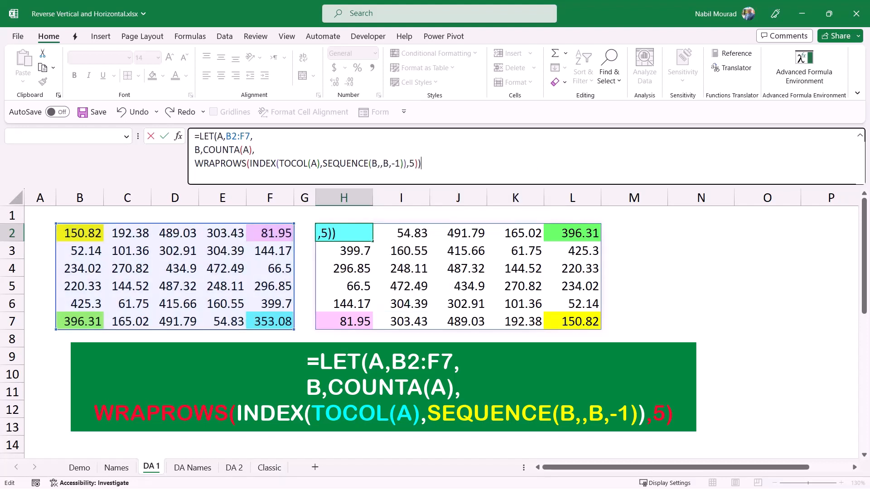
# - Close the LET function with a final parenthesis and commit the H2 formula
pyautogui.press('End')
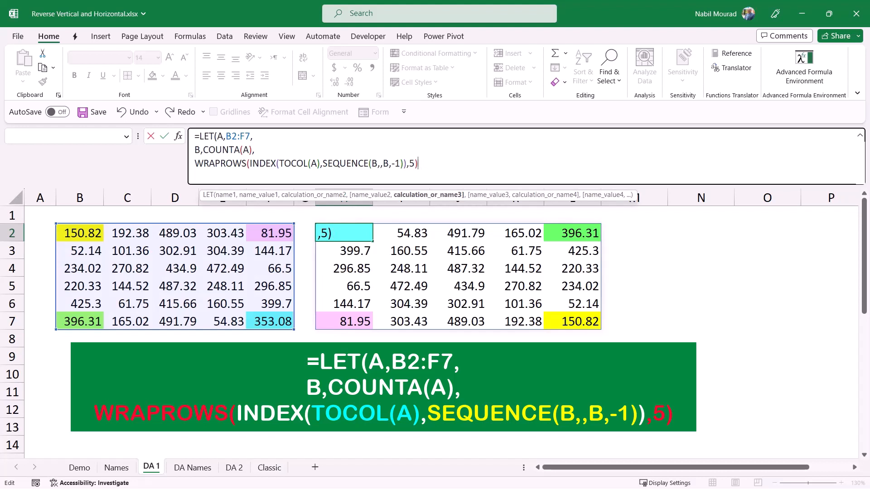
pyautogui.write(')')
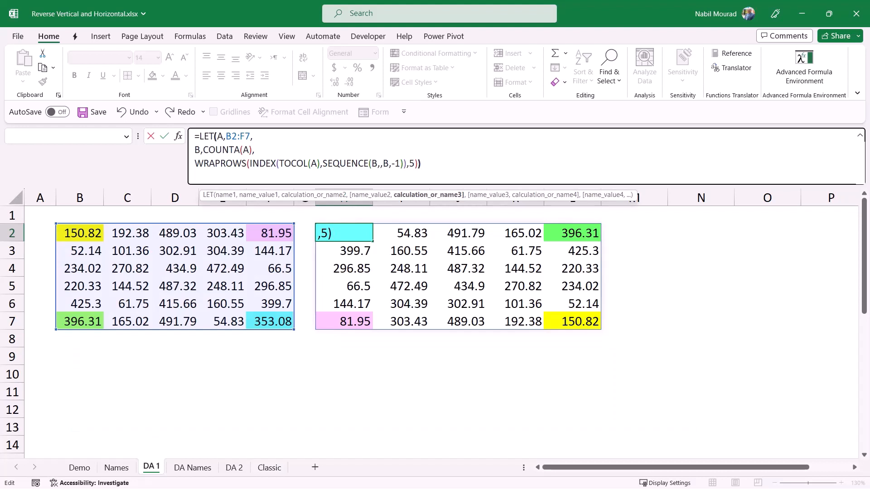
pyautogui.press('Return')
pyautogui.hotkey('ctrl', 'z')
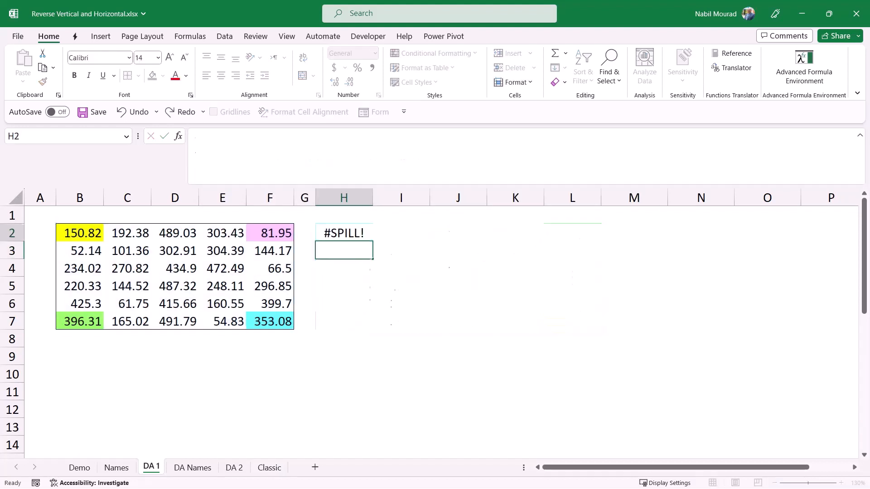
pyautogui.hotkey('ctrl', 'y')
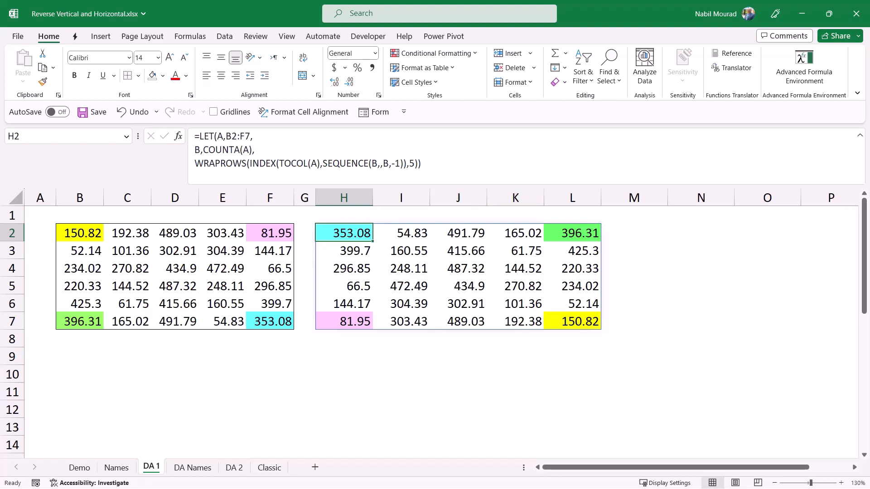
# - Copy the LET formula from H2 and paste it into cell H2 of the DA Names sheet
pyautogui.moveTo(449, 180); pyautogui.dragTo(200, 136)
pyautogui.hotkey('ctrl', 'c')
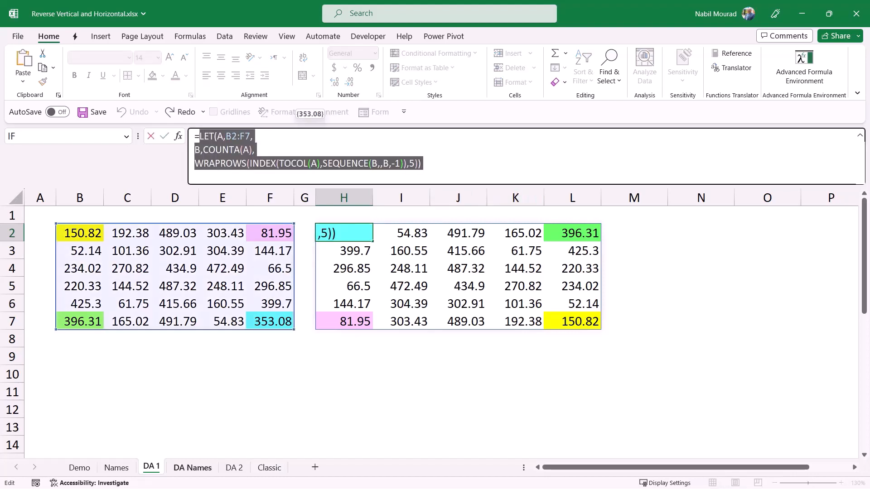
pyautogui.press('Escape')
pyautogui.hotkey('ctrl', 'pagedown')
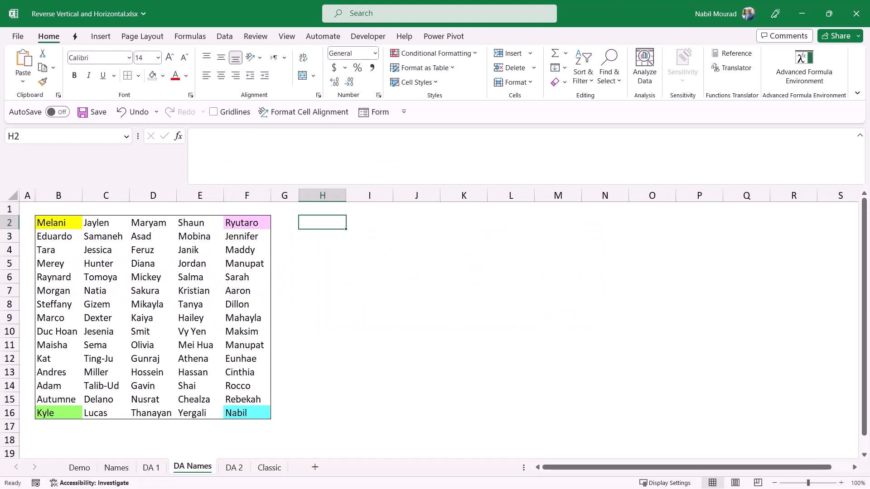
pyautogui.write('=')
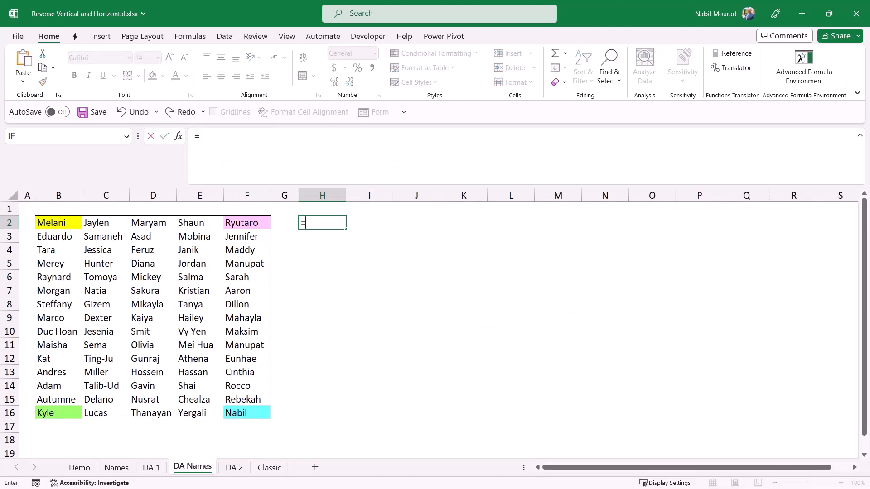
pyautogui.hotkey('ctrl', 'v')
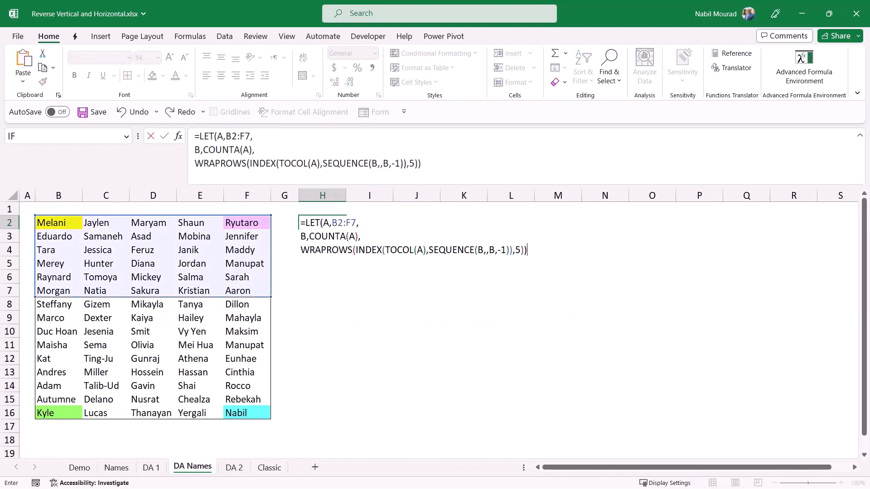
# - Change the range for variable A in the pasted formula to B2:F16 and commit it
pyautogui.moveTo(225, 136); pyautogui.dragTo(250, 136)
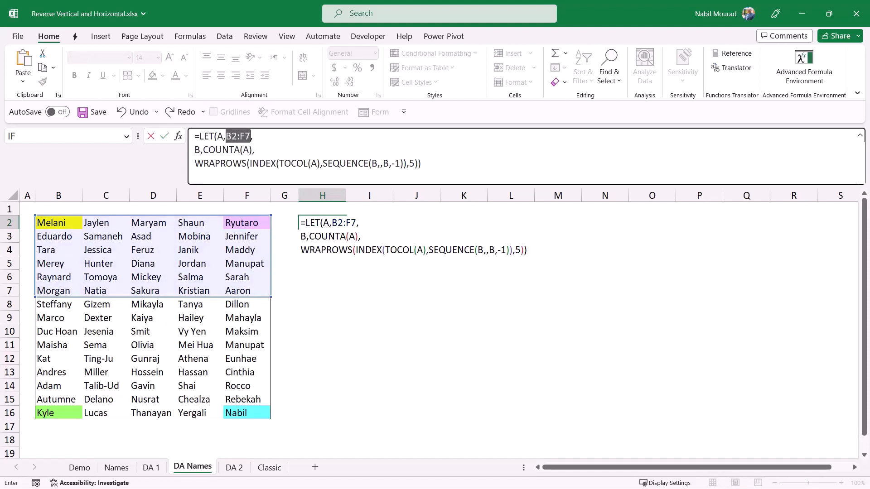
pyautogui.moveTo(45, 222); pyautogui.dragTo(265, 414)
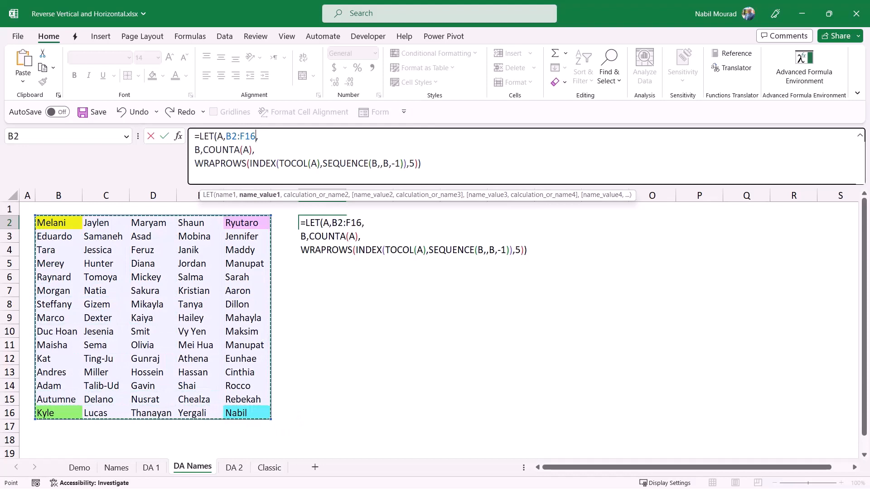
pyautogui.press('Return')
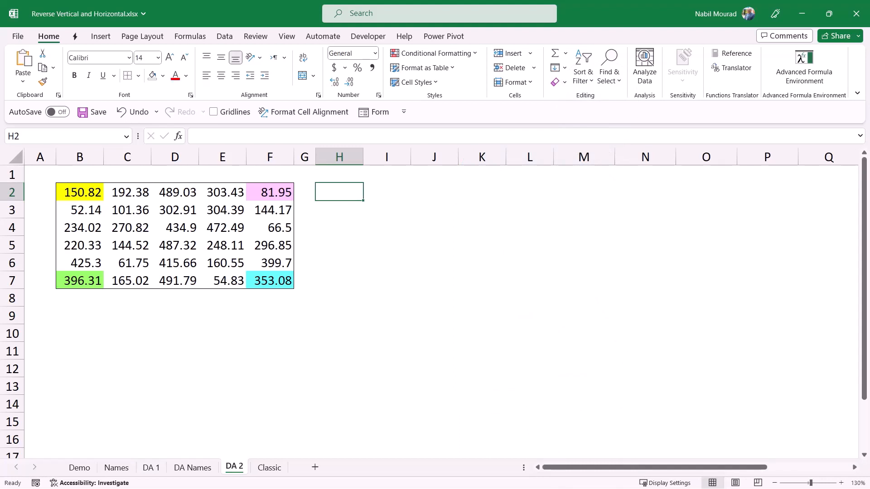
# - Enter =CHOOSEROWS(B2:F7,6,5,4,3,2,1) in cell H2 of the DA 2 sheet to reverse the row order
pyautogui.moveTo(623, 467)
pyautogui.mouseDown()
pyautogui.moveTo(646, 467)
pyautogui.moveTo(624, 467)
pyautogui.mouseUp()
pyautogui.write('=CHOOSE')
pyautogui.press('Down')
pyautogui.press('Down')
pyautogui.press('Tab')
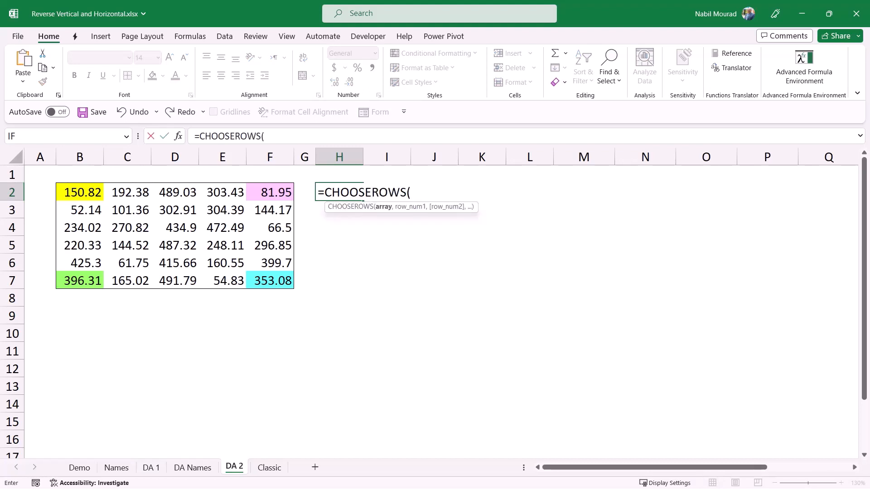
pyautogui.click(79, 192)
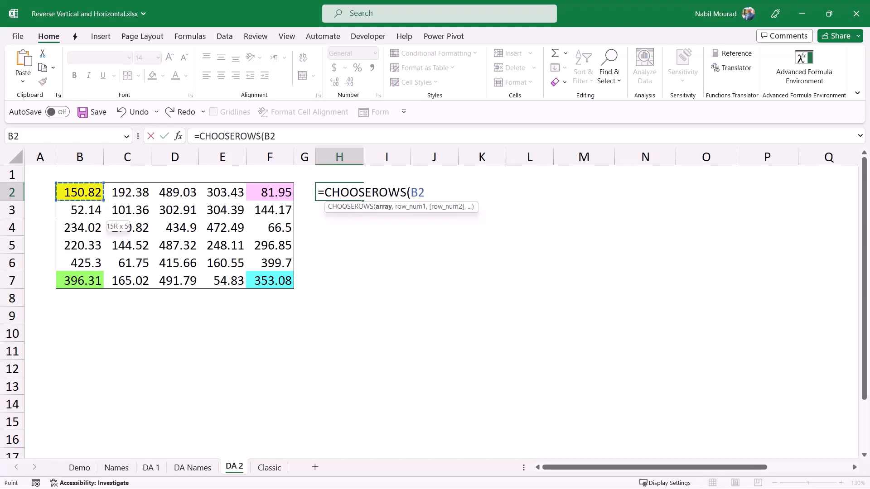
pyautogui.moveTo(105, 222); pyautogui.dragTo(293, 288)
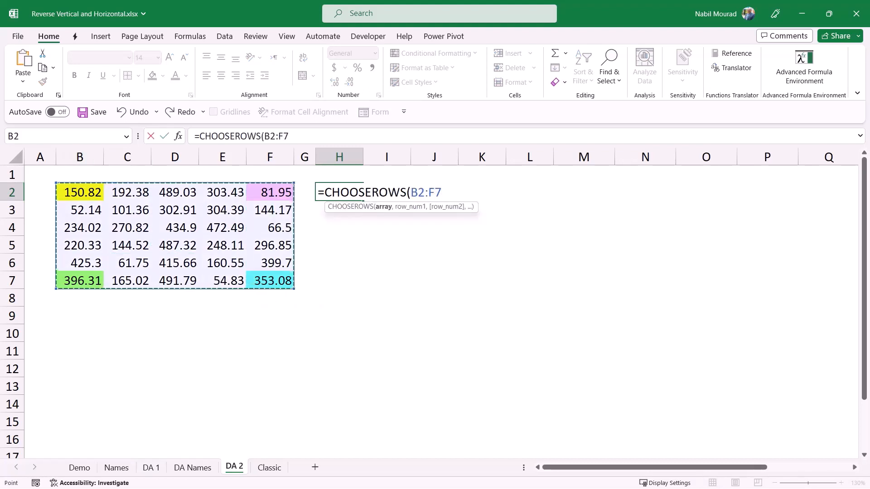
pyautogui.write(',')
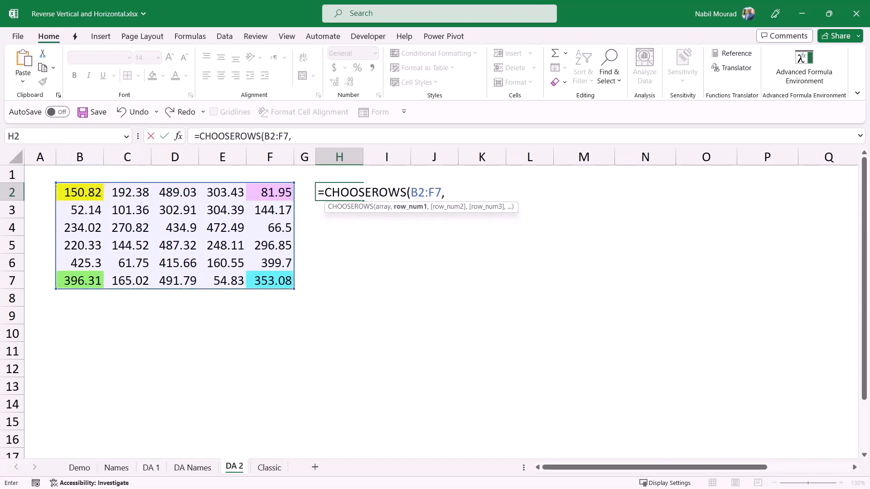
pyautogui.write('6,5,4')
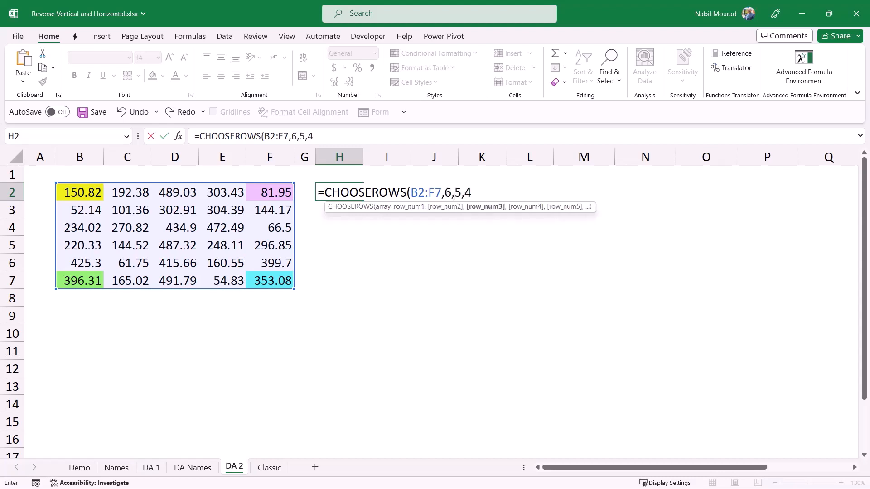
pyautogui.write(',3,2,1')
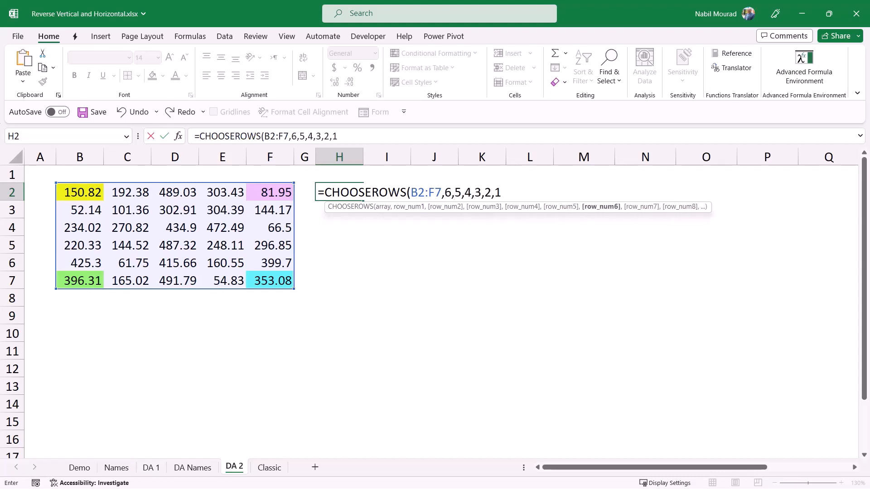
pyautogui.write(')')
pyautogui.press('Return')
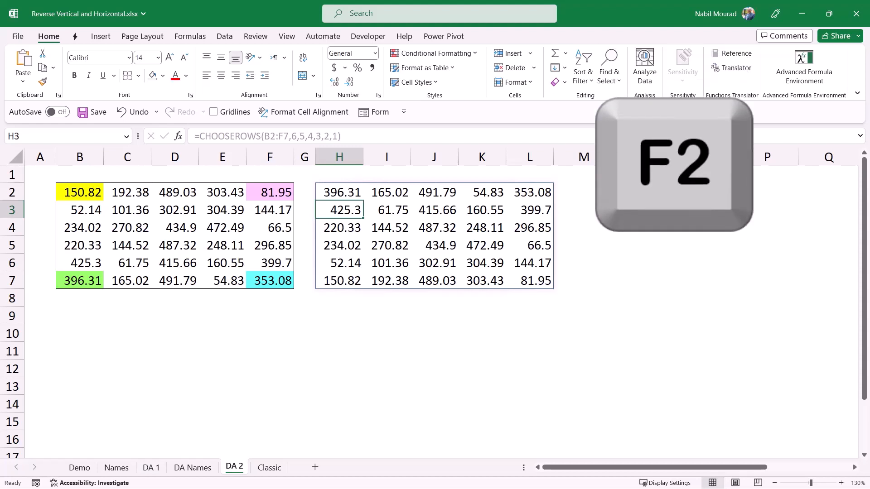
# - Enclose the H2 CHOOSEROWS formula in CHOOSECOLS with column numbers 5,4,3,2,1 and commit it
pyautogui.press('Up')
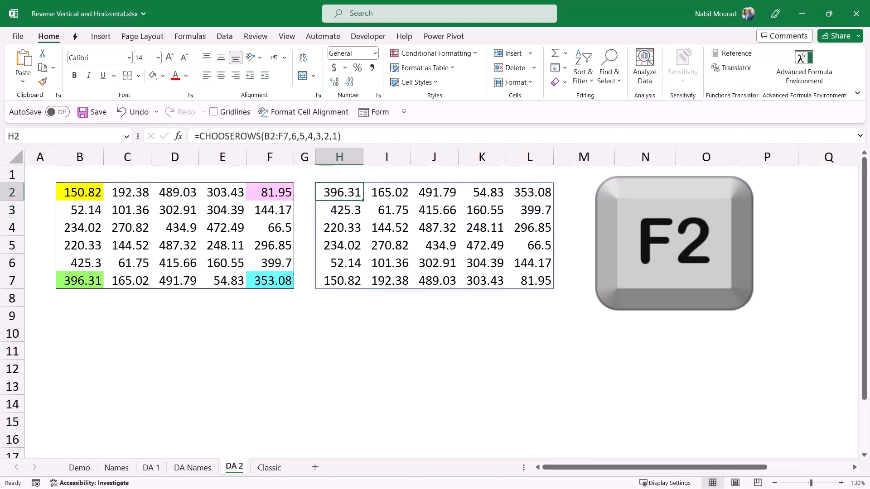
pyautogui.press('F2')
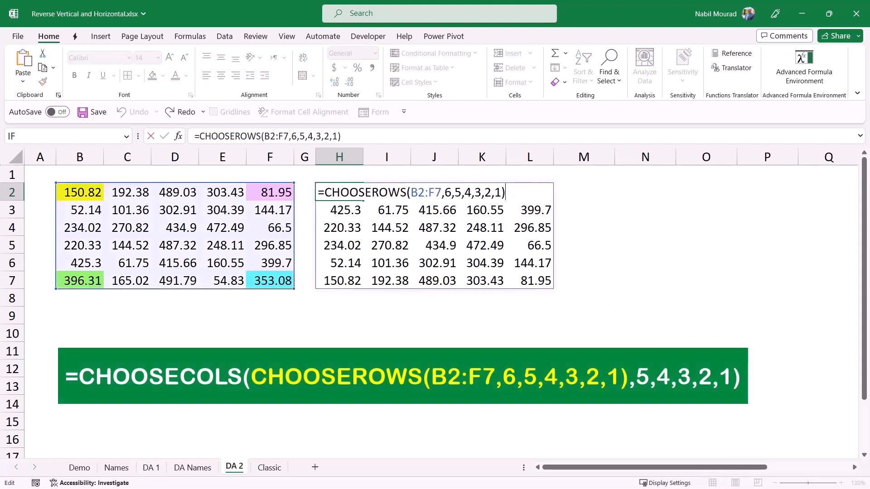
pyautogui.press('Home')
pyautogui.press('Right')
pyautogui.write('choosec')
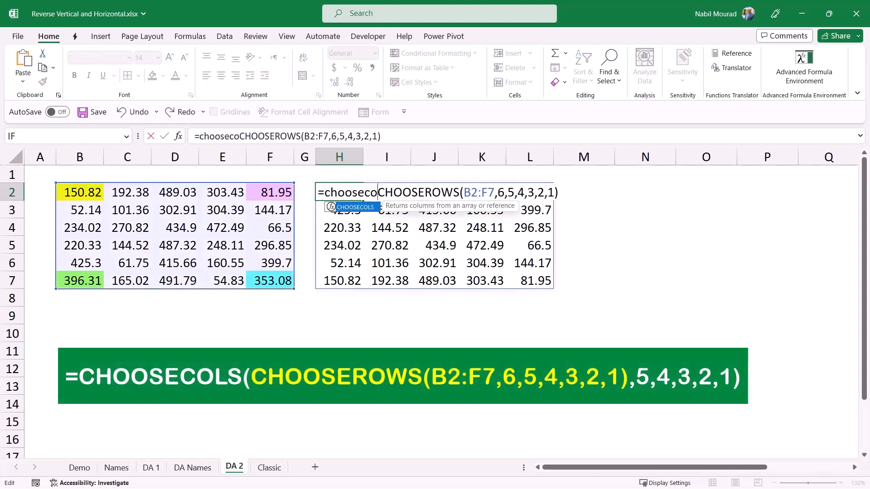
pyautogui.press('Tab')
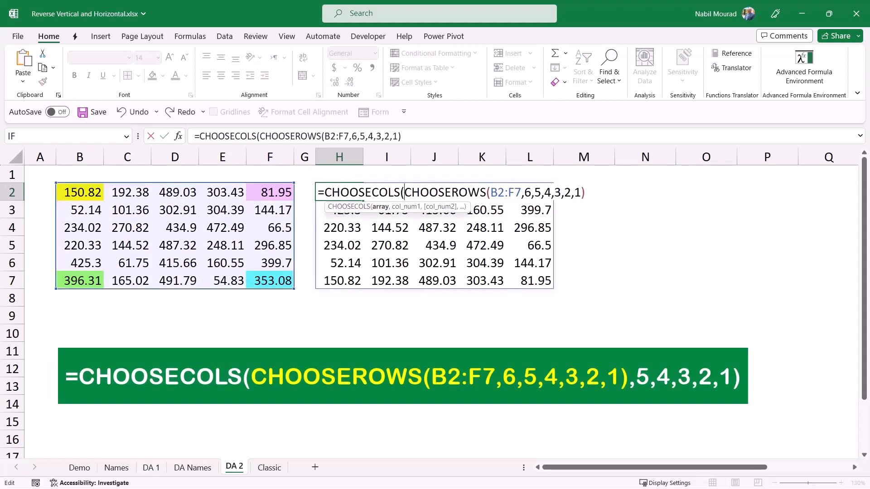
pyautogui.press('End')
pyautogui.write(',')
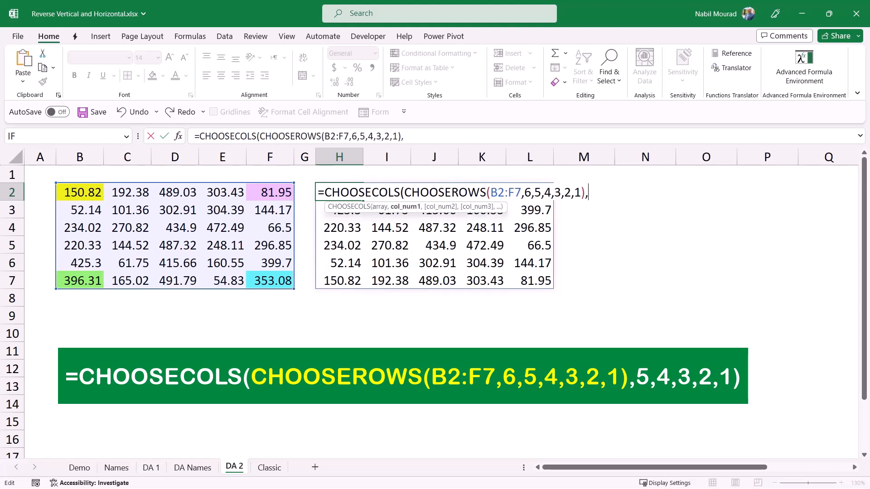
pyautogui.write('5,4,3,2,1)')
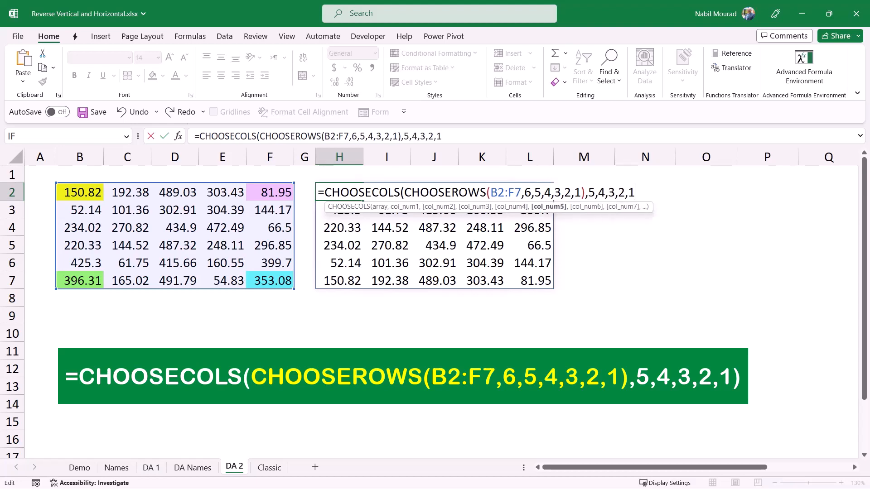
pyautogui.hotkey('ctrl', 'Return')
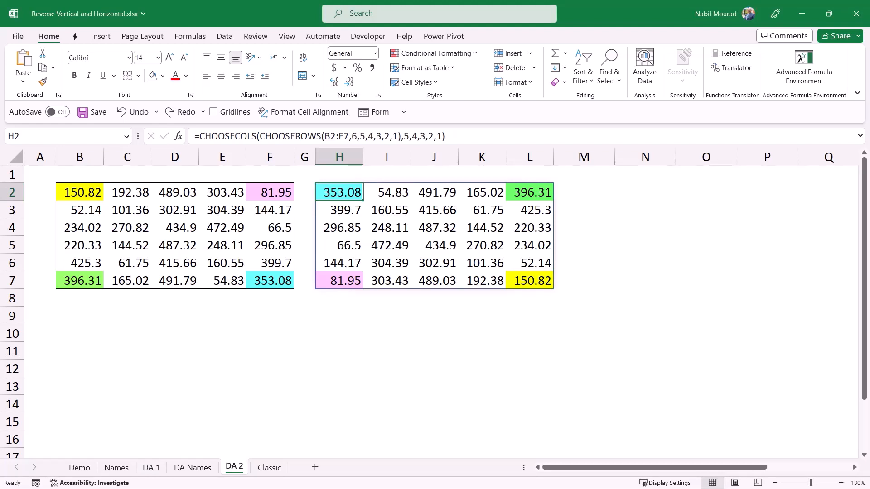
# - Replace the H2 formula on the DA 2 sheet with =CHOOSECOLS(CHOOSEROWS(B2:F7,SEQUENCE(6,1,6,-1)),SEQUENCE(,5,5,-1))
pyautogui.press('F2')
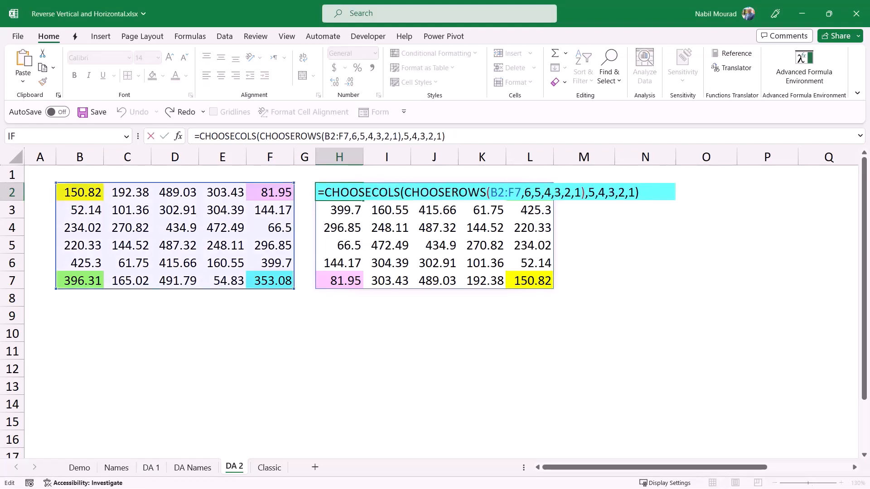
pyautogui.hotkey('shift', 'End')
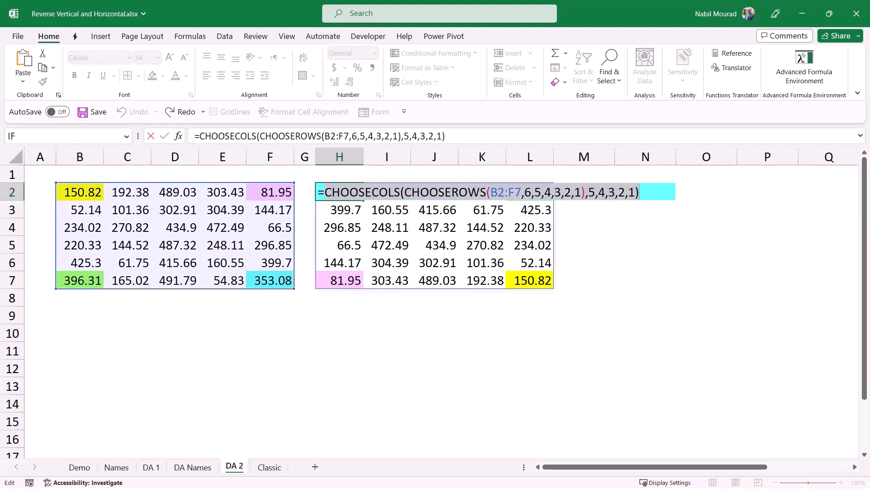
pyautogui.press('Delete')
pyautogui.write('CHOOSECOLS(CHOOSEROWS(B2:F7,SEQUENCE(6,1,6,-1)),SEQUENCE(,5,5,-1))')
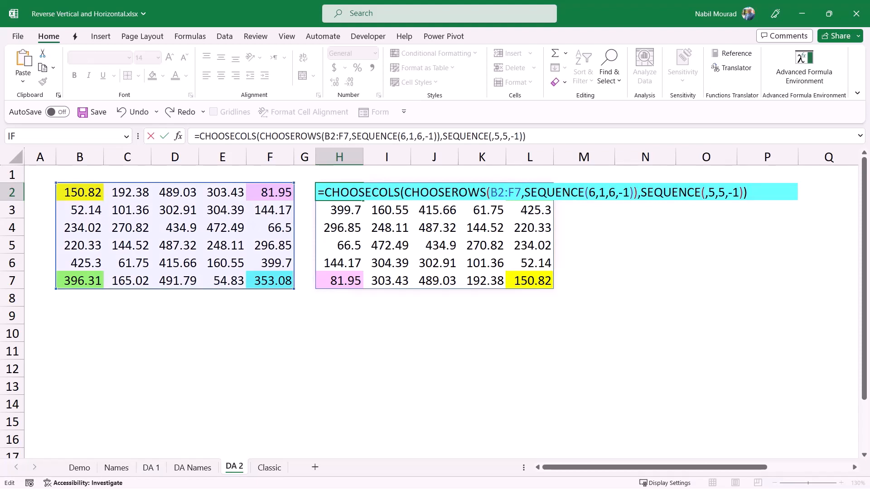
pyautogui.press('Return')
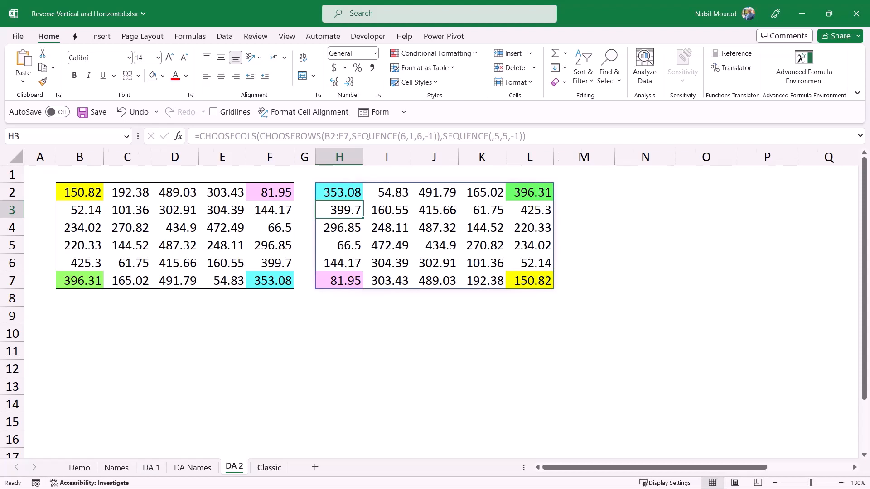
# - Begin an INDEX formula in cell H2 of the Classic sheet with the absolute array $B$2:$F$7
pyautogui.click(269, 468)
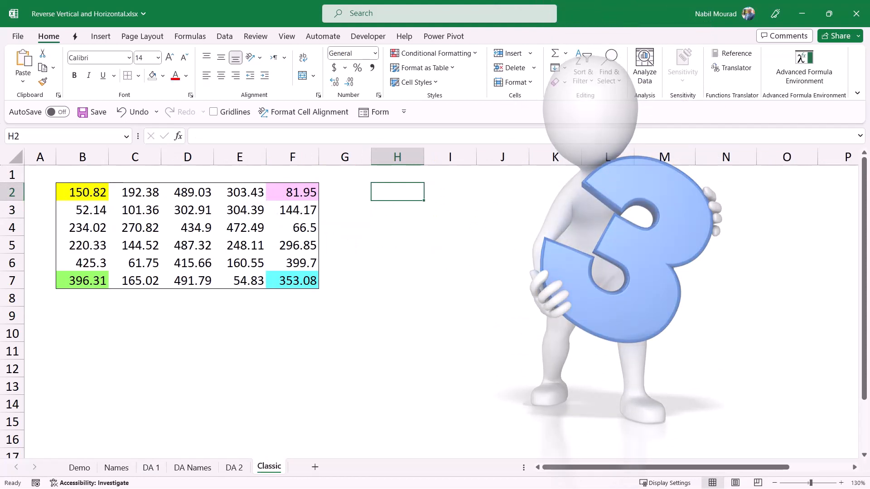
pyautogui.write('=in')
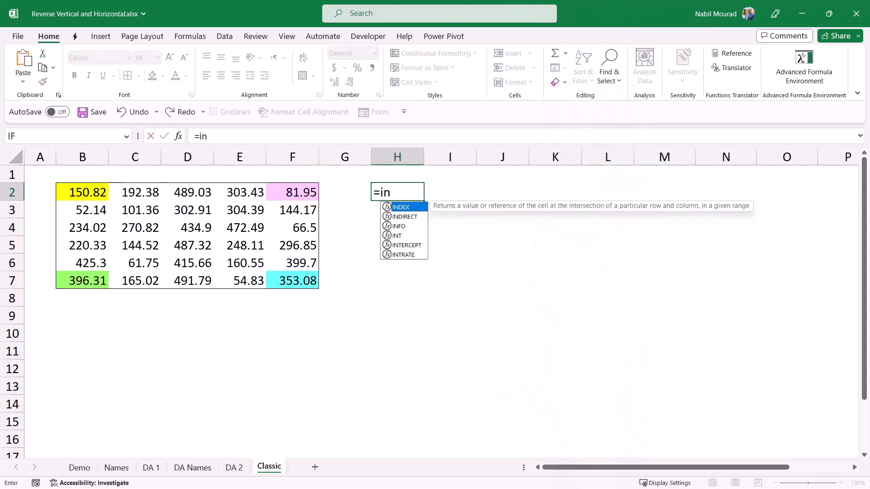
pyautogui.press('Tab')
pyautogui.moveTo(83, 192); pyautogui.dragTo(290, 280)
pyautogui.press('F4')
pyautogui.write(',')
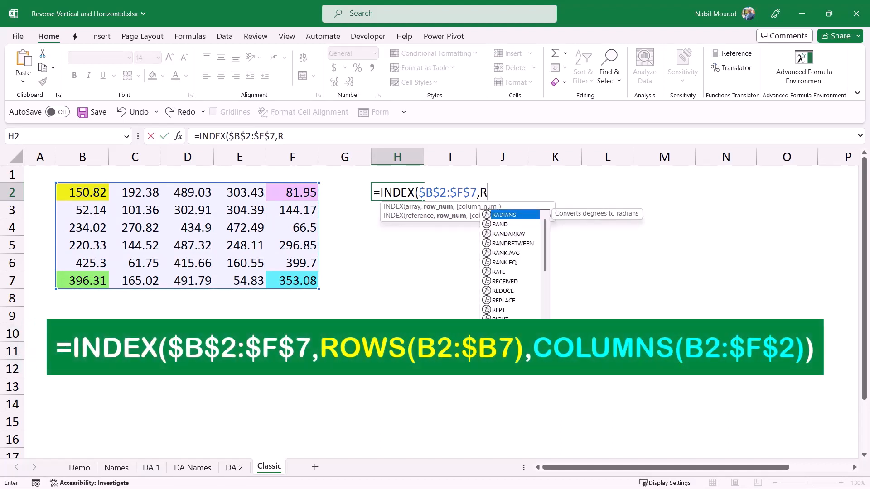
# - Add ROWS(B2:$B$7) as the row number argument of the INDEX formula, locking only the range's end reference
pyautogui.write('Rows')
pyautogui.press('Tab')
pyautogui.moveTo(83, 192); pyautogui.dragTo(83, 281)
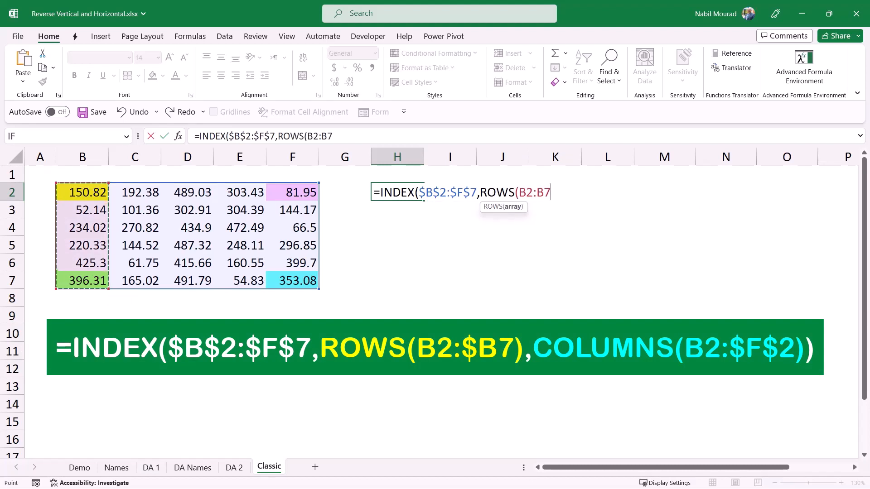
pyautogui.write(')')
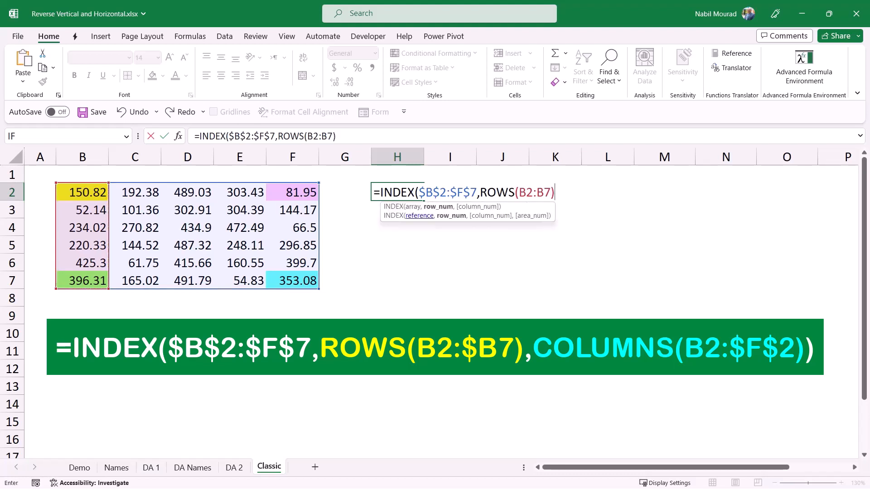
pyautogui.press('F4')
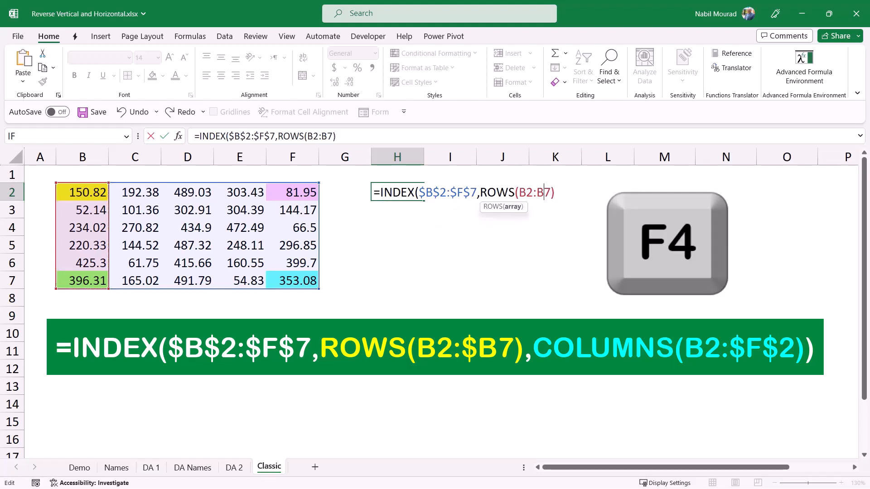
pyautogui.write(',')
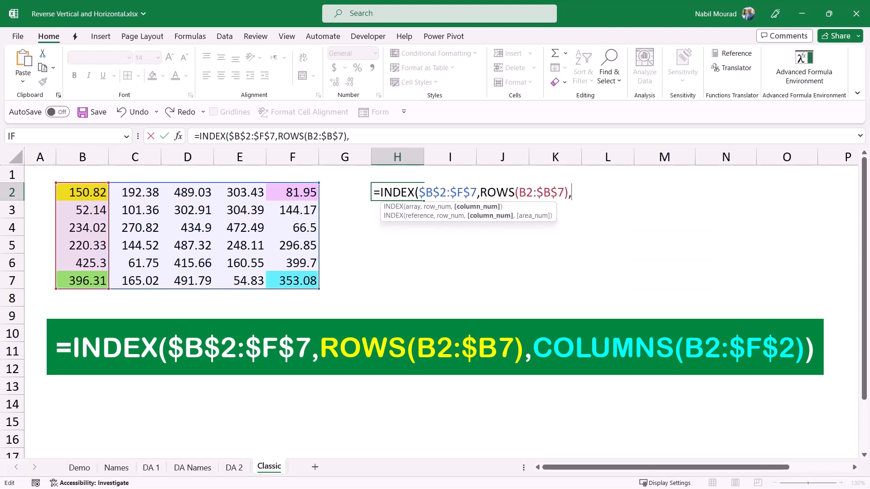
# - Add COLUMNS(B2:$F$2) as the INDEX formula's column number argument, then close and commit the formula
pyautogui.write('Colu')
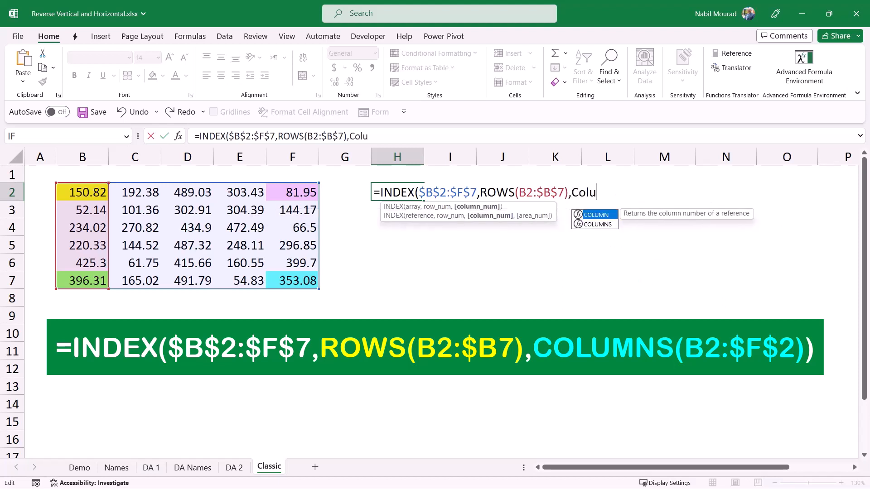
pyautogui.press('Tab')
pyautogui.moveTo(83, 192); pyautogui.dragTo(292, 192)
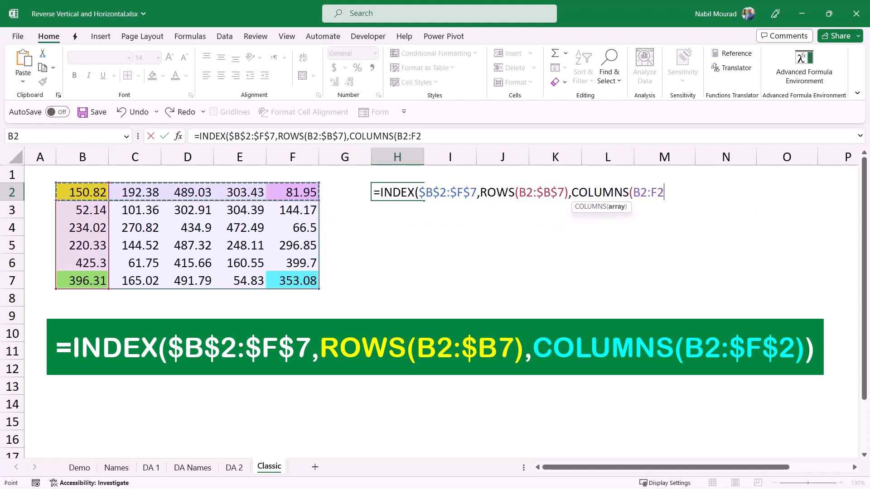
pyautogui.write(')')
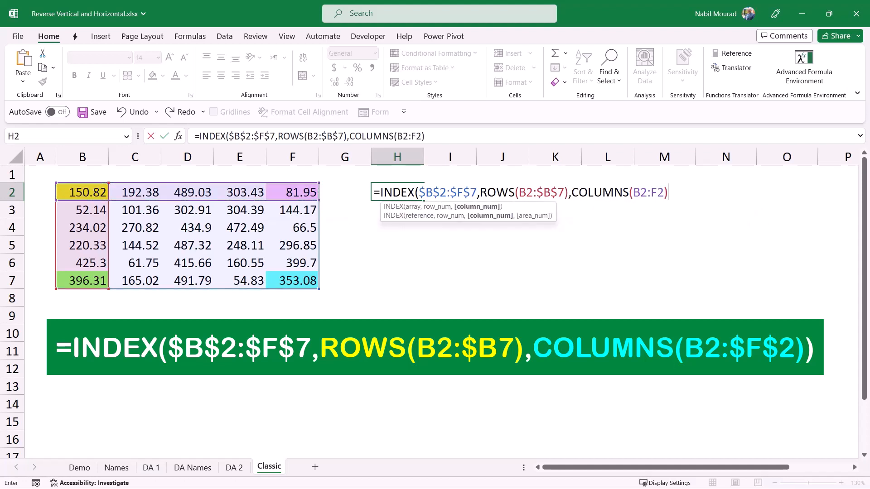
pyautogui.click(657, 192)
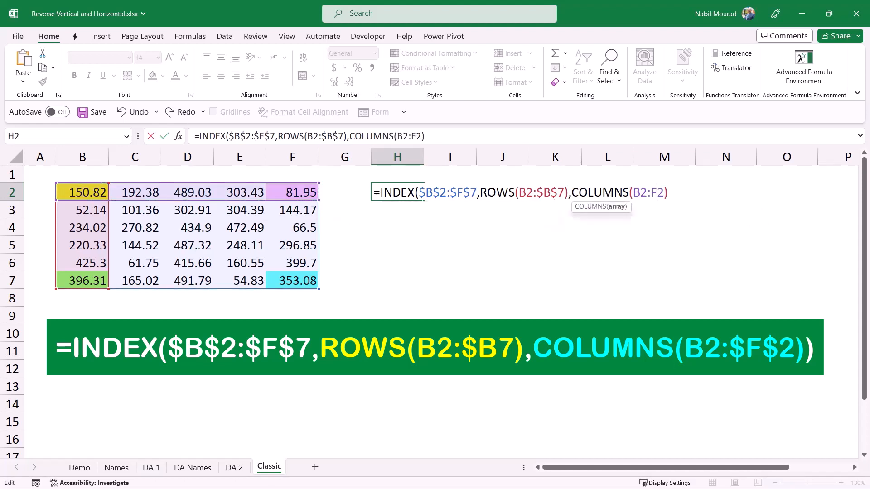
pyautogui.press('F4')
pyautogui.press('End')
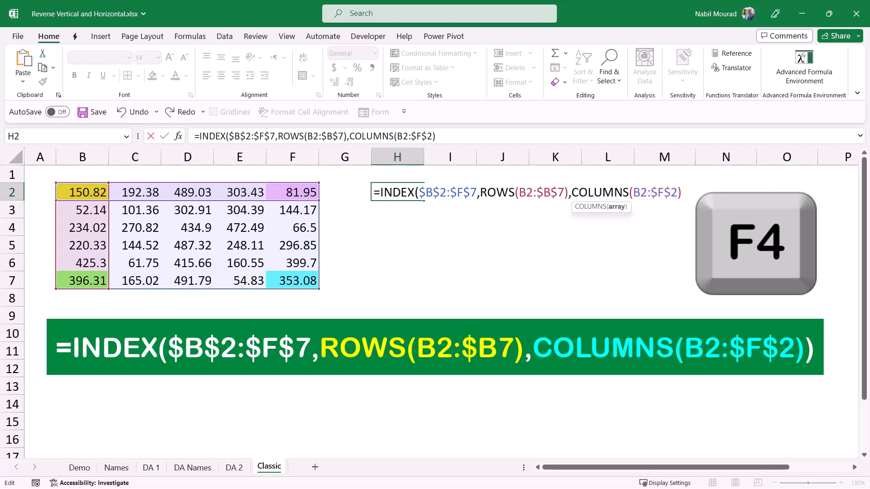
pyautogui.write(')')
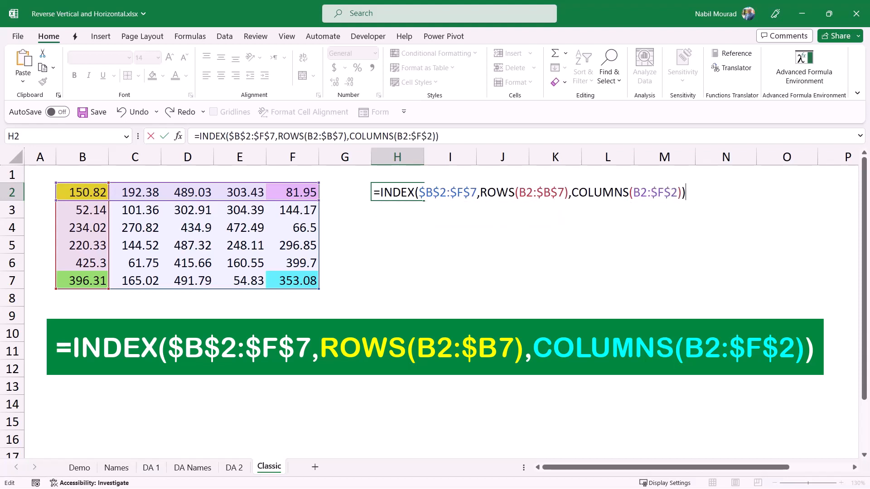
pyautogui.press('Return')
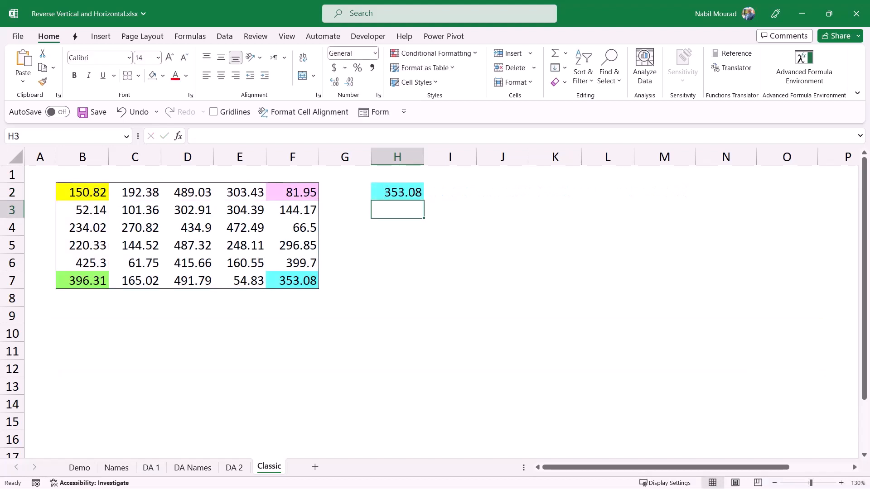
# - Fill the H2 INDEX formula across to L2 without formatting
pyautogui.press('Up')
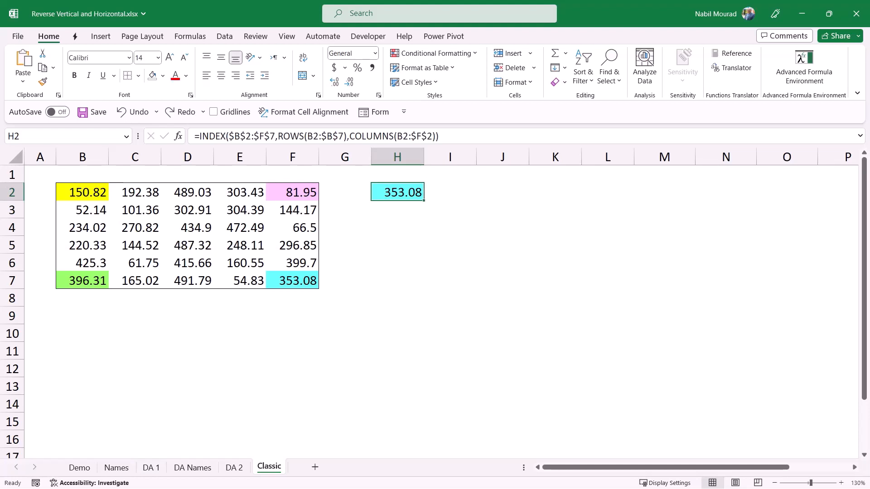
pyautogui.moveTo(424, 200); pyautogui.dragTo(631, 194)
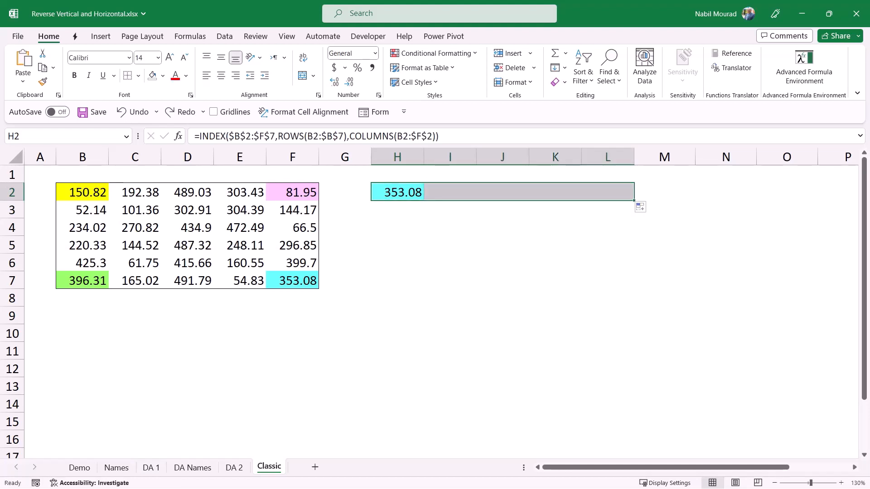
pyautogui.click(644, 208)
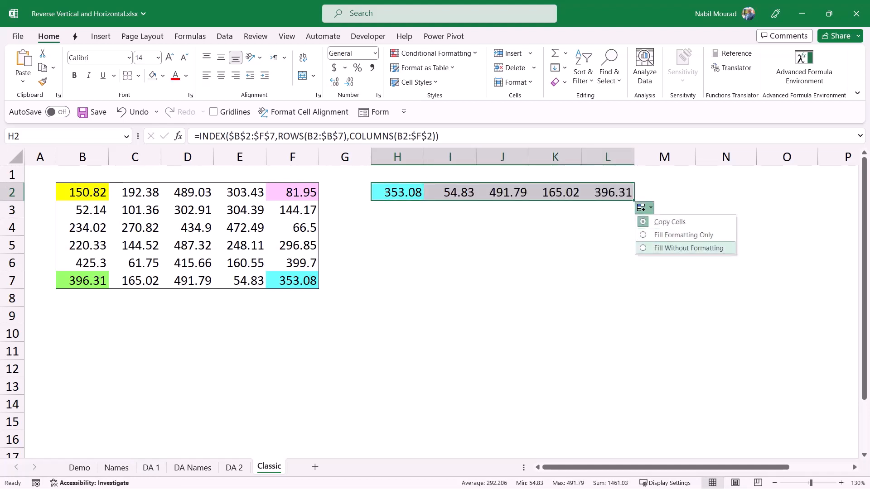
pyautogui.click(679, 249)
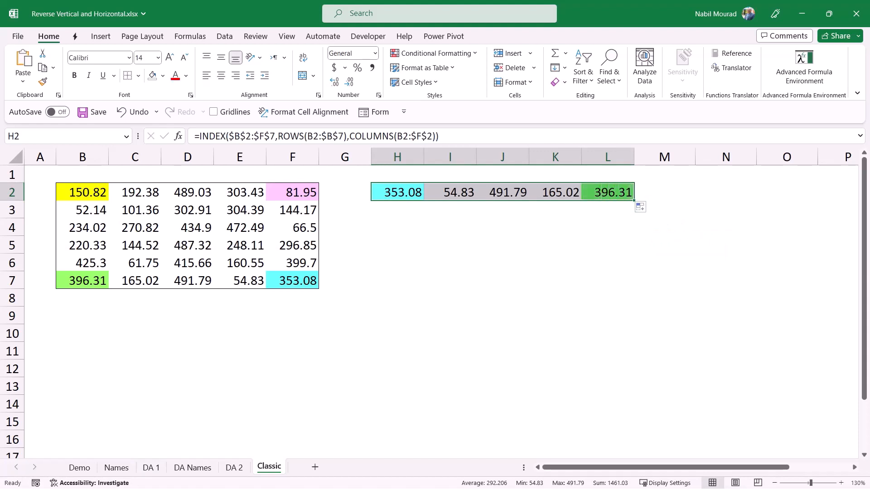
# - Fill the formulas in H2:L2 down to row 7 without formatting
pyautogui.moveTo(634, 200); pyautogui.dragTo(634, 285)
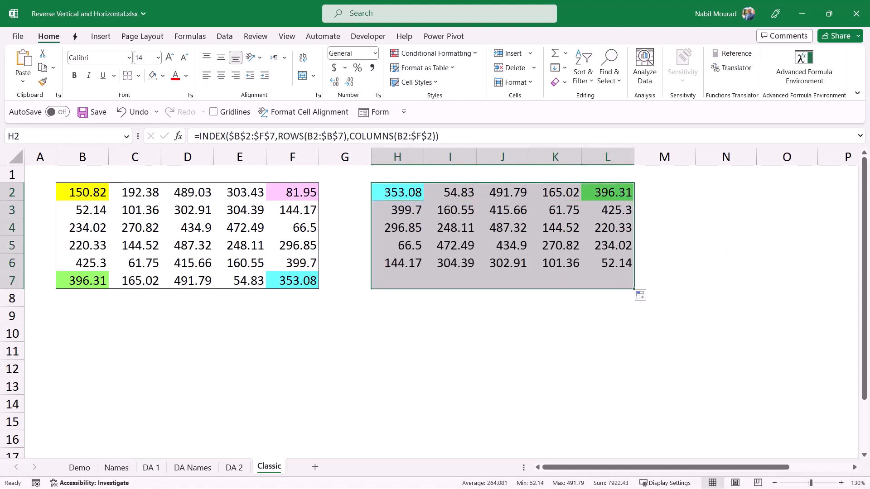
pyautogui.click(643, 296)
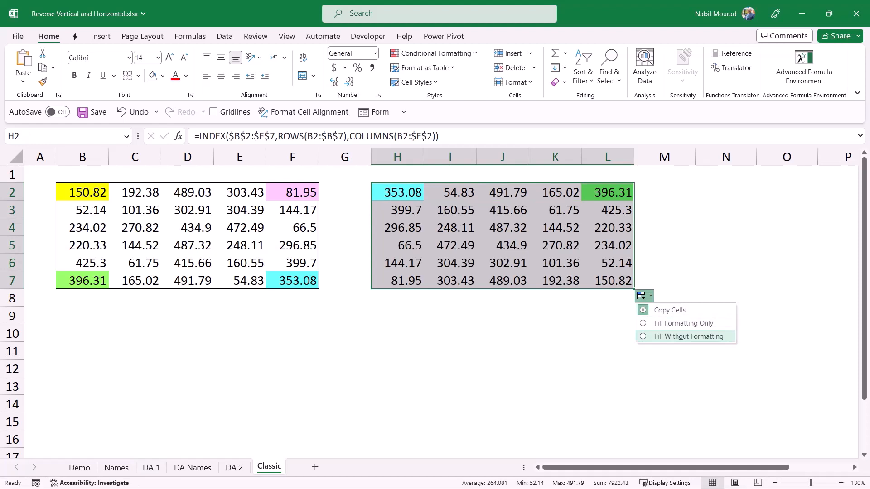
pyautogui.click(688, 336)
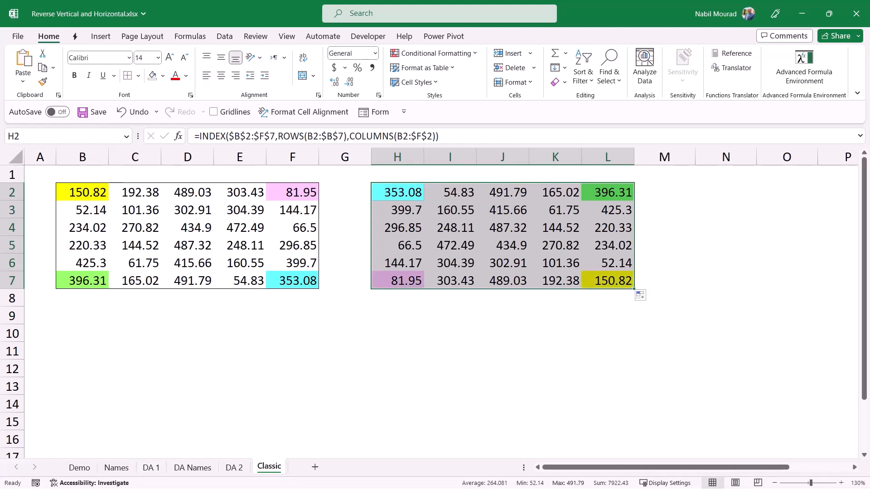
pyautogui.press('Down')
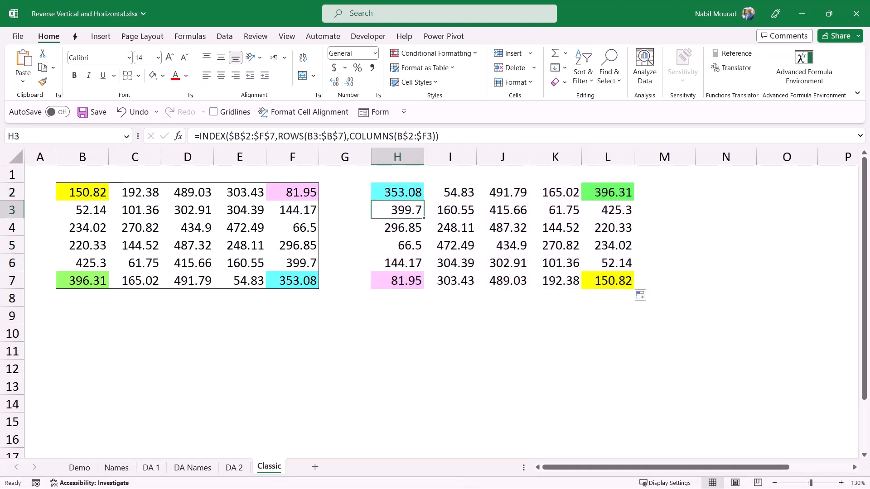